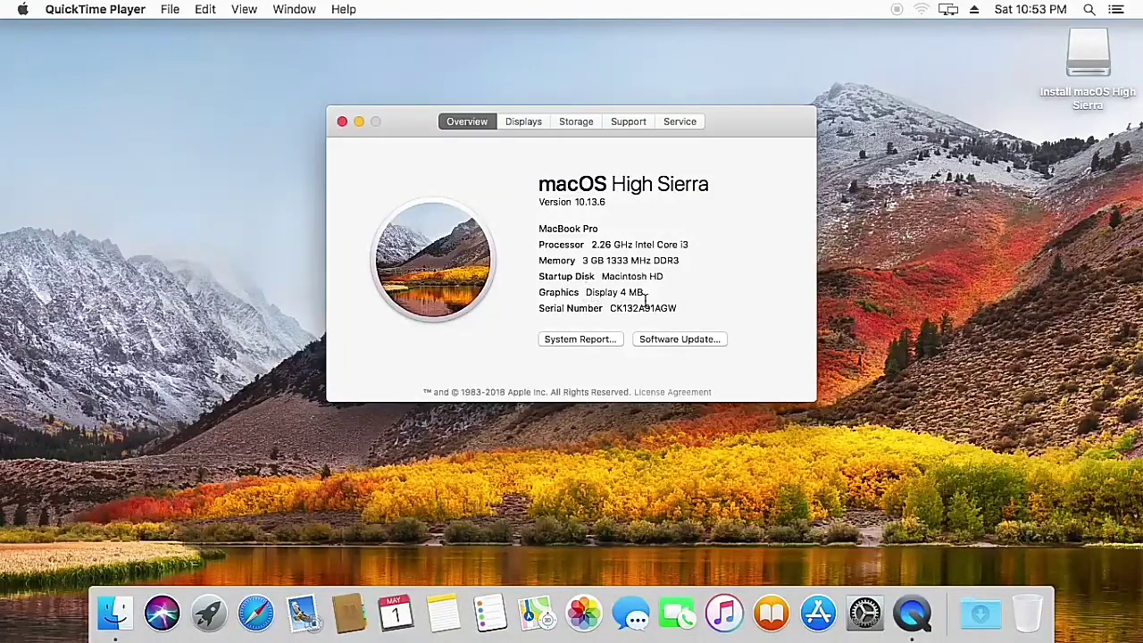
Step: Confirm the Graphics line reads only Display 4 MB, then close About This Mac
{"action": "triple_click", "coordinate": [648, 293]}
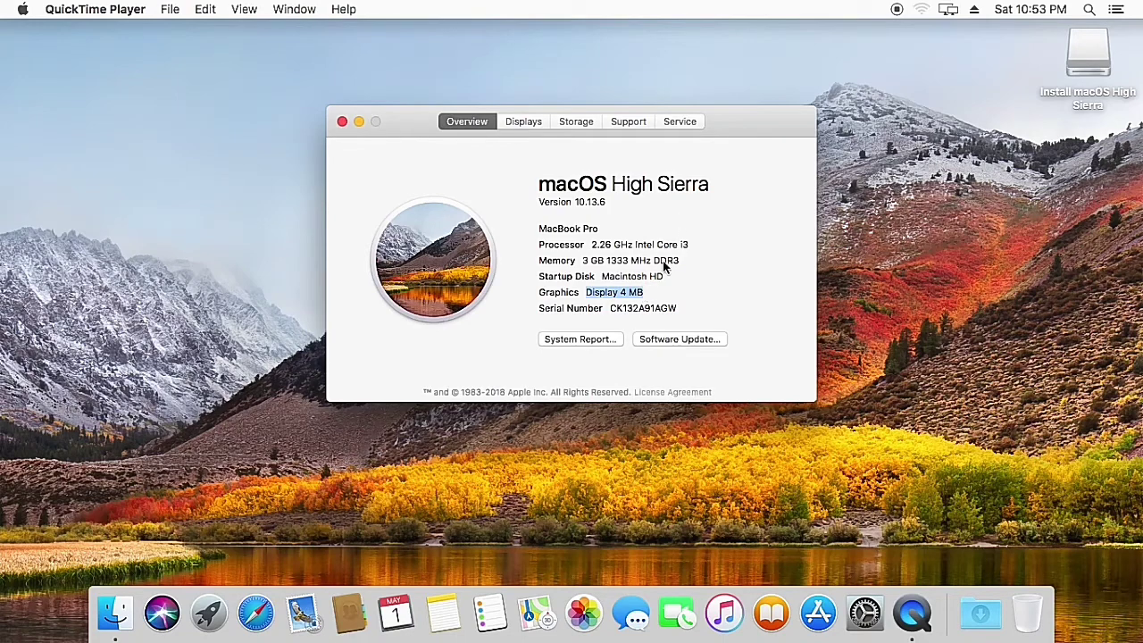
{"action": "left_click", "coordinate": [342, 121]}
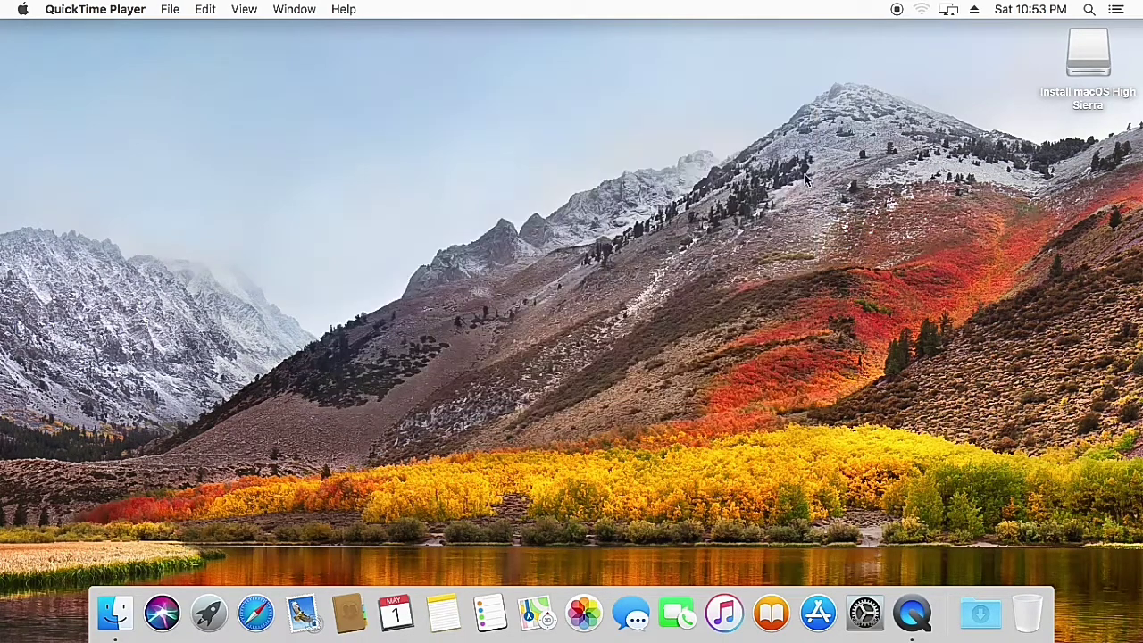
Step: Copy the High Sierra Tools folder from the macOS High Sierra installer drive to the desktop
{"action": "double_click", "coordinate": [1082, 62]}
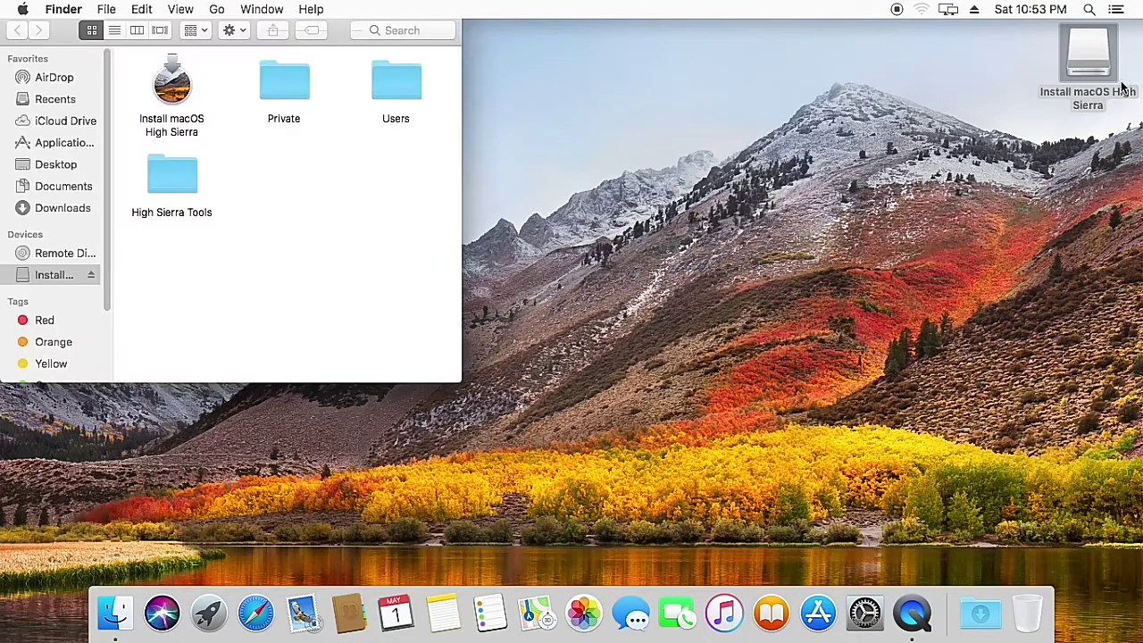
{"action": "left_click_drag", "start_coordinate": [341, 32], "coordinate": [457, 111]}
{"action": "left_click", "coordinate": [315, 253]}
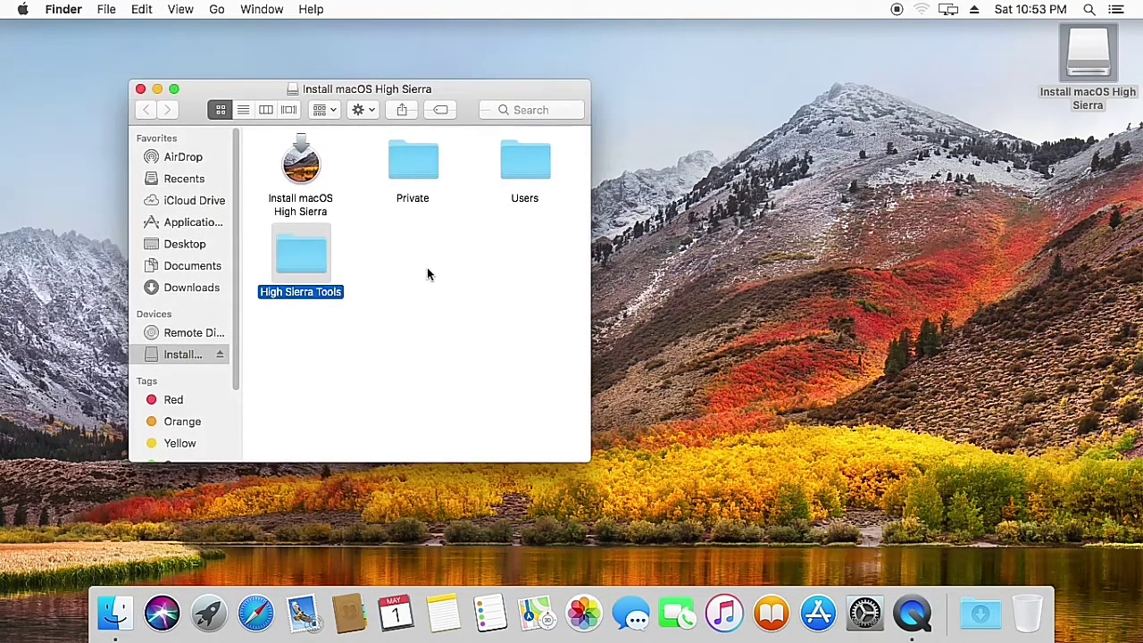
{"action": "left_click_drag", "start_coordinate": [649, 230], "coordinate": [857, 242]}
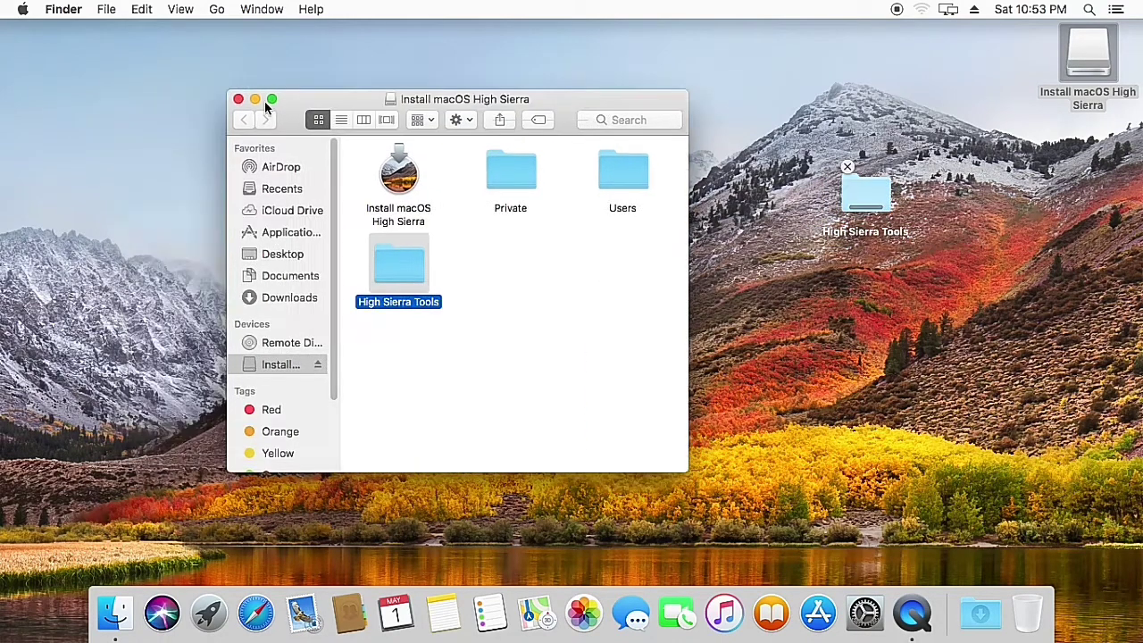
{"action": "key", "text": "super+w"}
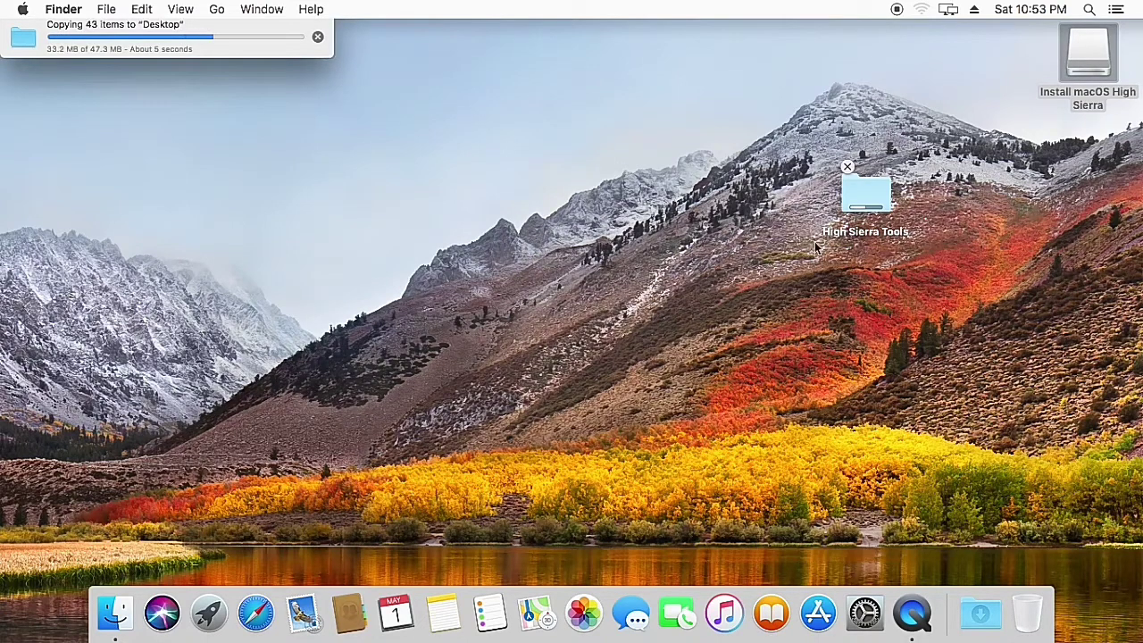
Step: Open the desktop High Sierra Tools folder and bring up the context menu for Clover_r5133.pkg
{"action": "left_click", "coordinate": [873, 198]}
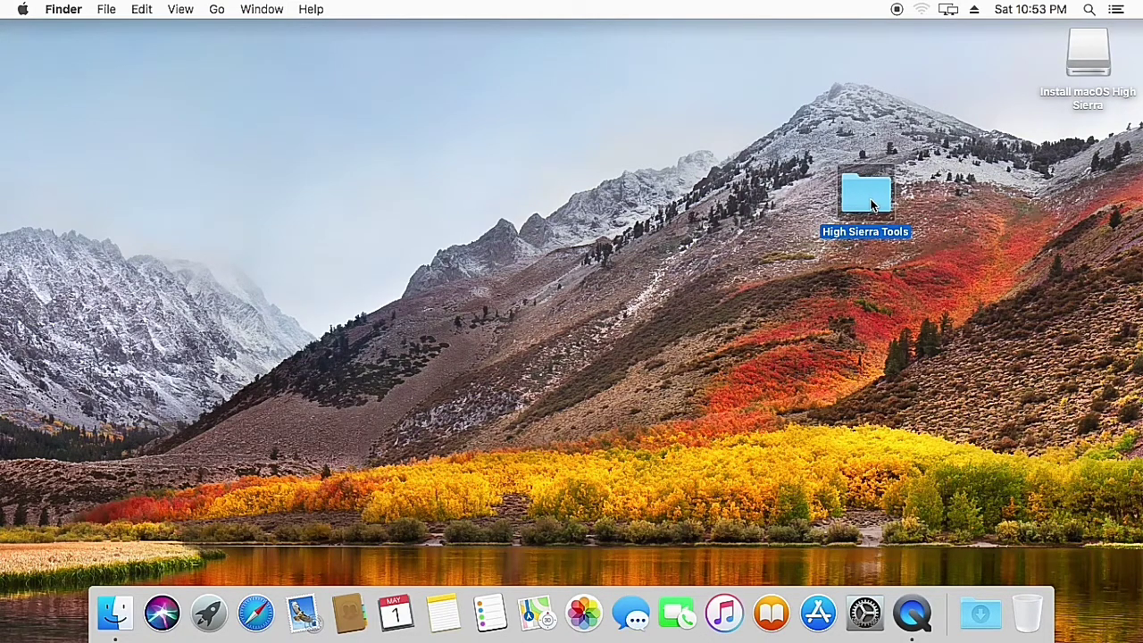
{"action": "double_click", "coordinate": [878, 211]}
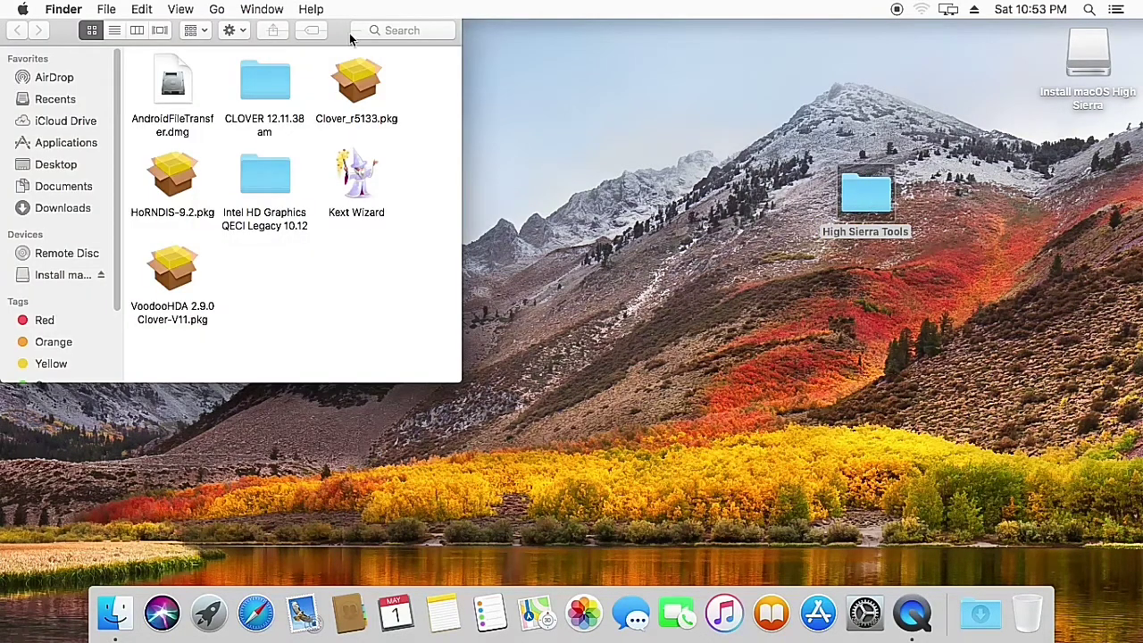
{"action": "left_click_drag", "start_coordinate": [342, 33], "coordinate": [459, 33]}
{"action": "left_click_drag", "start_coordinate": [483, 145], "coordinate": [592, 203]}
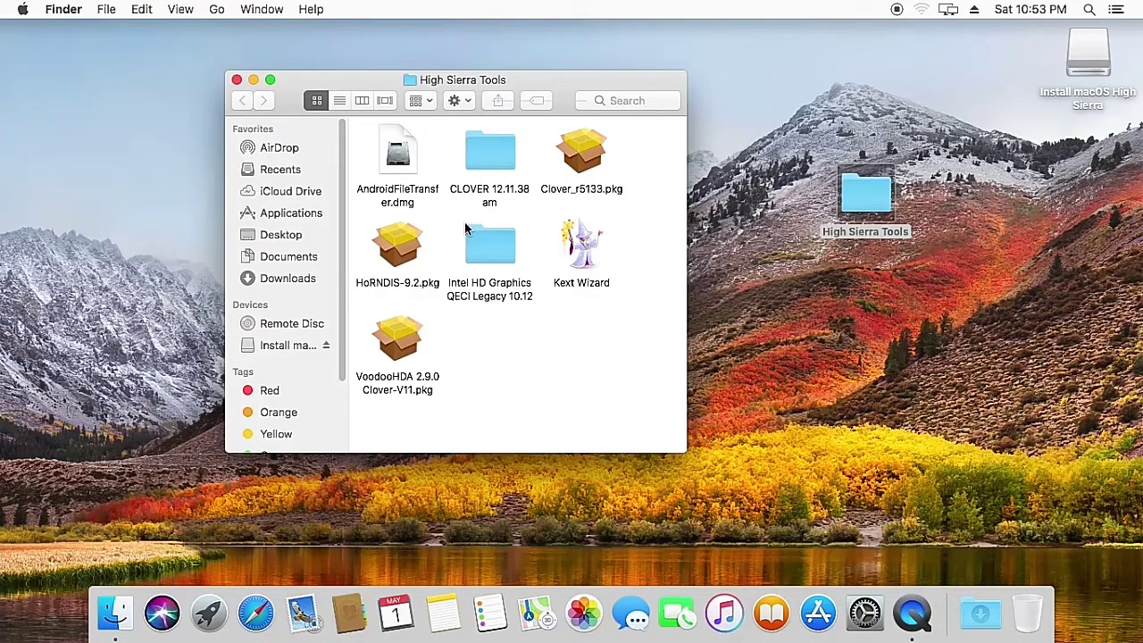
{"action": "left_click", "coordinate": [576, 154]}
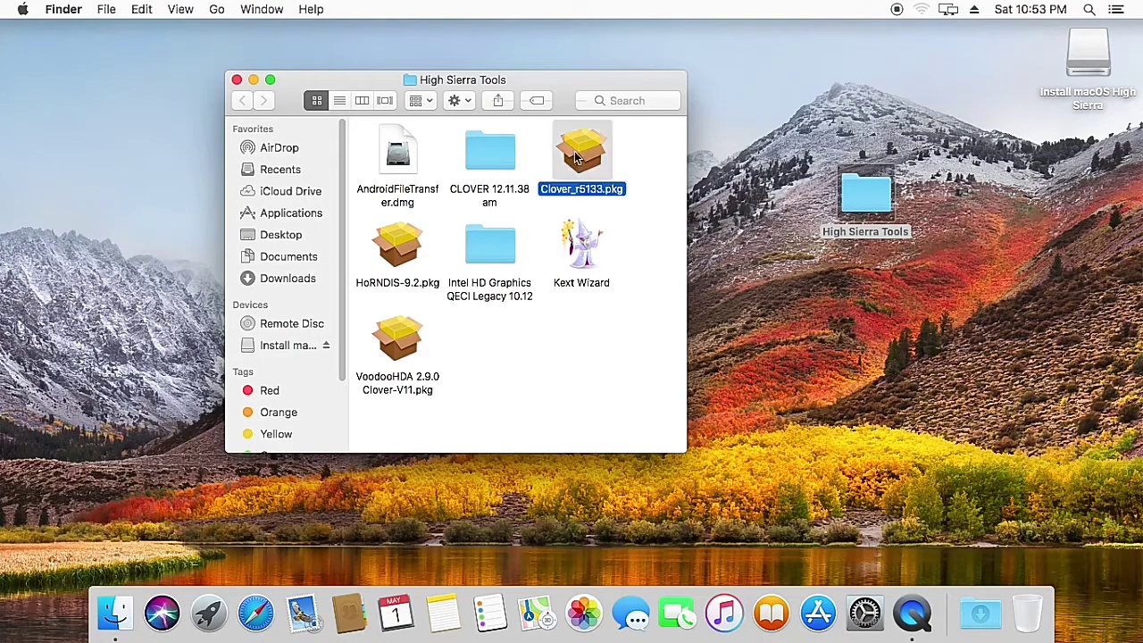
{"action": "right_click", "coordinate": [594, 155]}
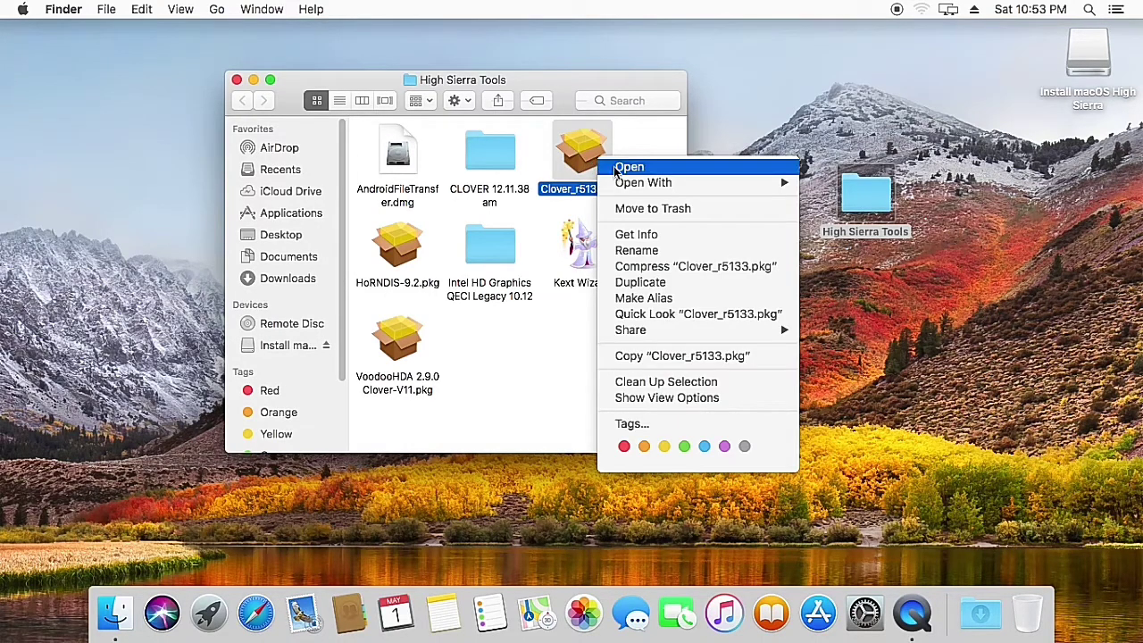
Step: Open the Clover r5133 installer and set Macintosh HD as the install location
{"action": "left_click", "coordinate": [615, 170]}
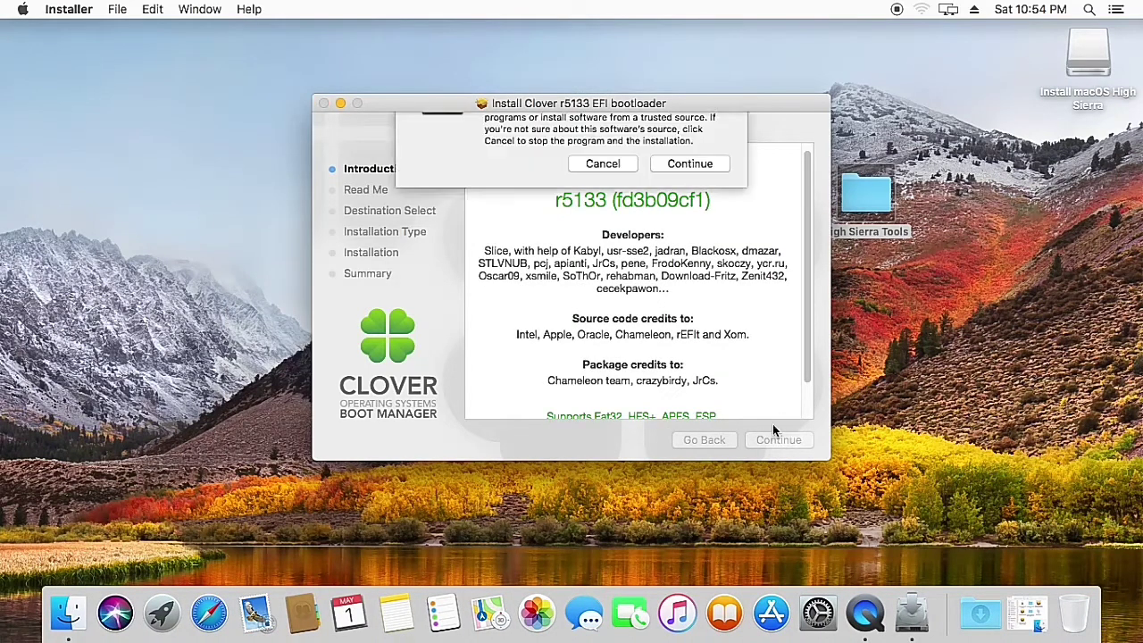
{"action": "left_click", "coordinate": [694, 224]}
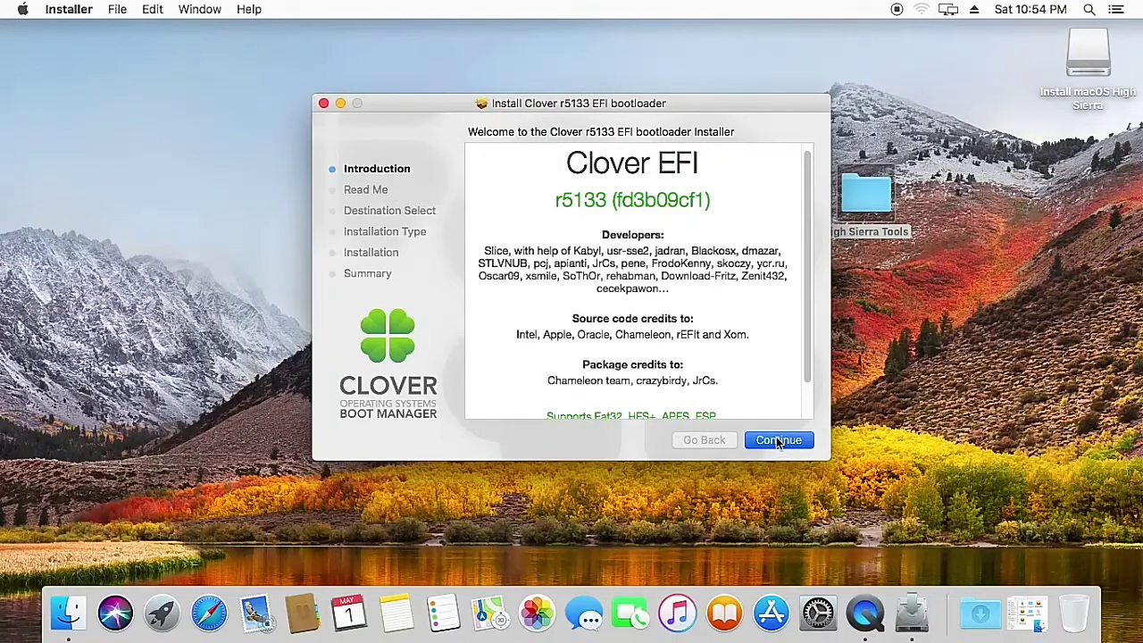
{"action": "left_click", "coordinate": [778, 441]}
{"action": "left_click", "coordinate": [777, 439]}
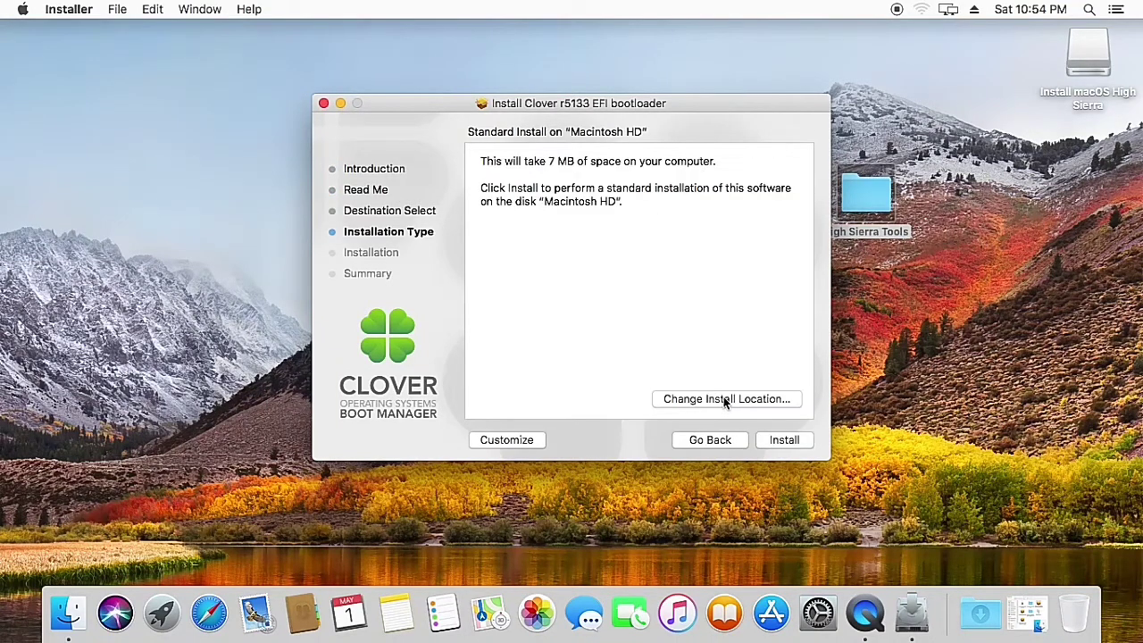
{"action": "left_click", "coordinate": [726, 399]}
{"action": "left_click", "coordinate": [632, 273]}
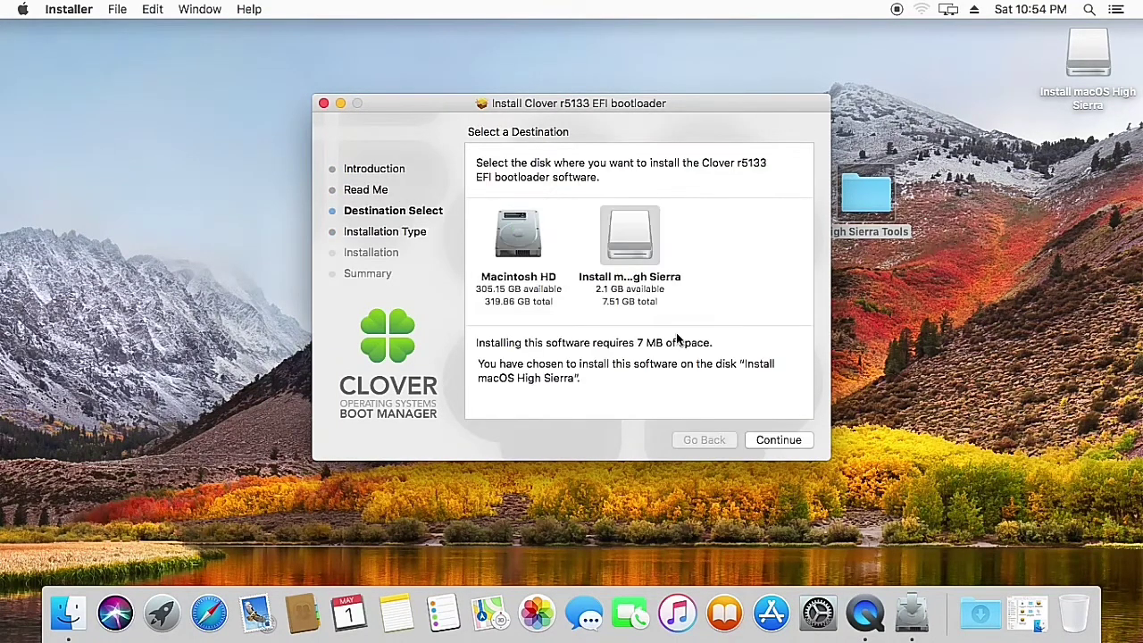
{"action": "left_click", "coordinate": [536, 266]}
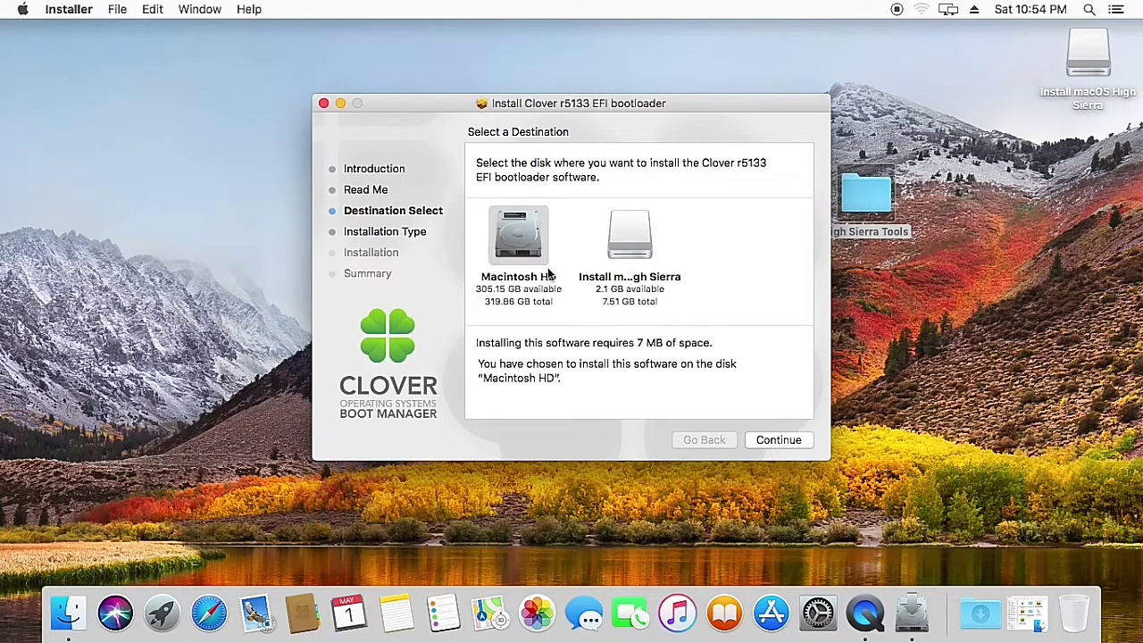
{"action": "left_click", "coordinate": [759, 438]}
Step: Customize the install to put Clover in the ESP with boot0ss in the MBR, then install
{"action": "left_click", "coordinate": [541, 438]}
{"action": "left_click", "coordinate": [486, 185]}
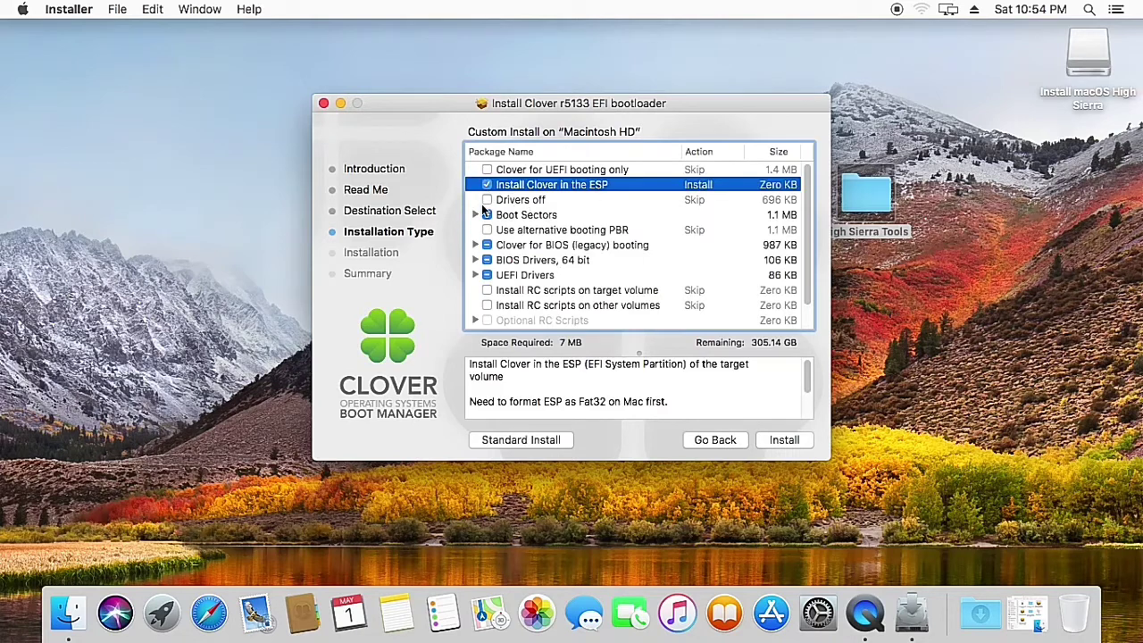
{"action": "left_click", "coordinate": [476, 215]}
{"action": "left_click", "coordinate": [501, 259]}
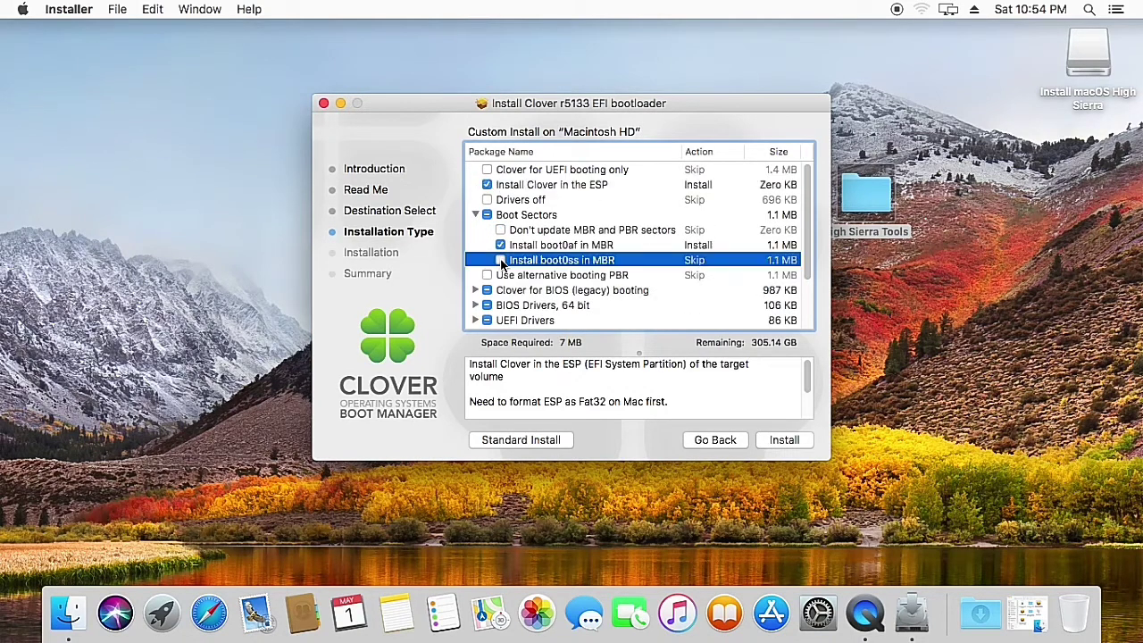
{"action": "left_click", "coordinate": [768, 441]}
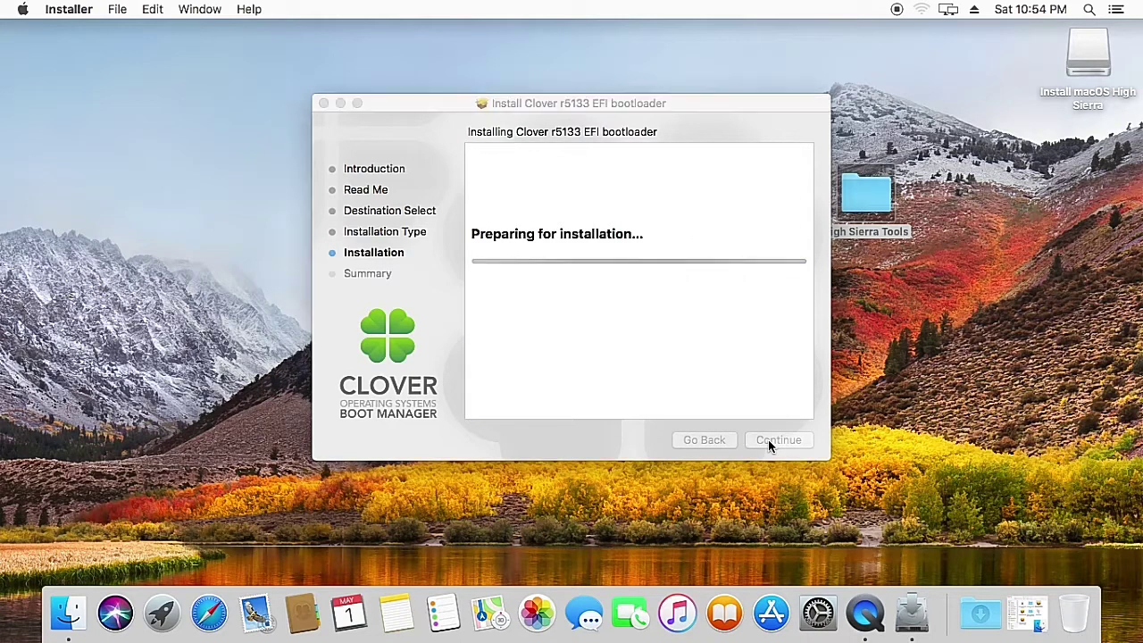
Step: Authorize the Clover installation with the administrator password
{"action": "type", "text": "•••••"}
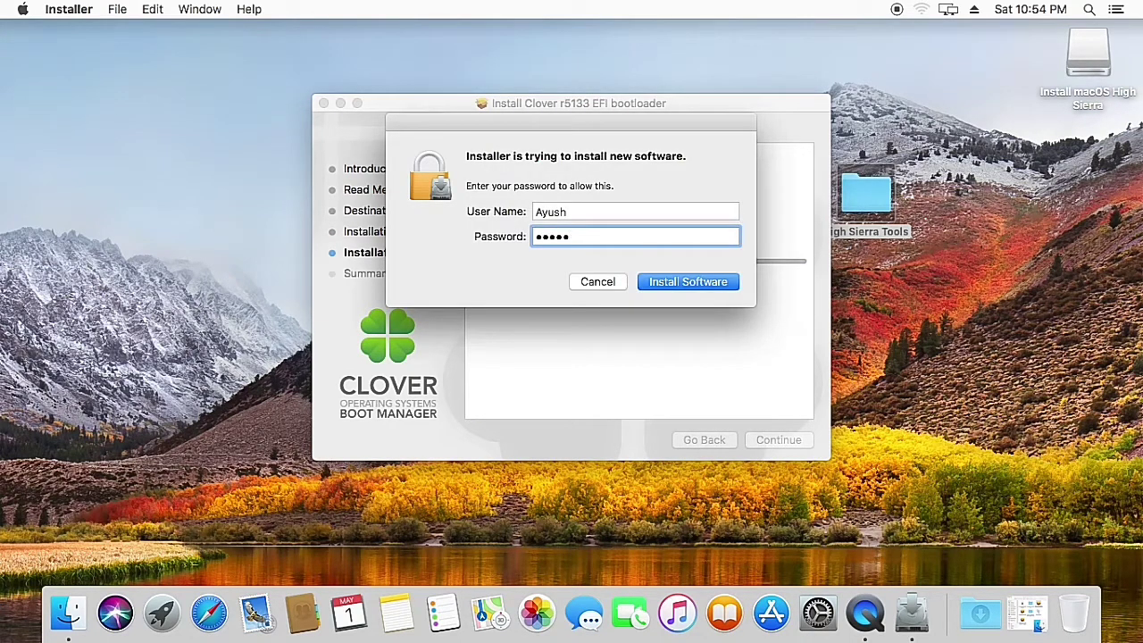
{"action": "key", "text": "Return"}
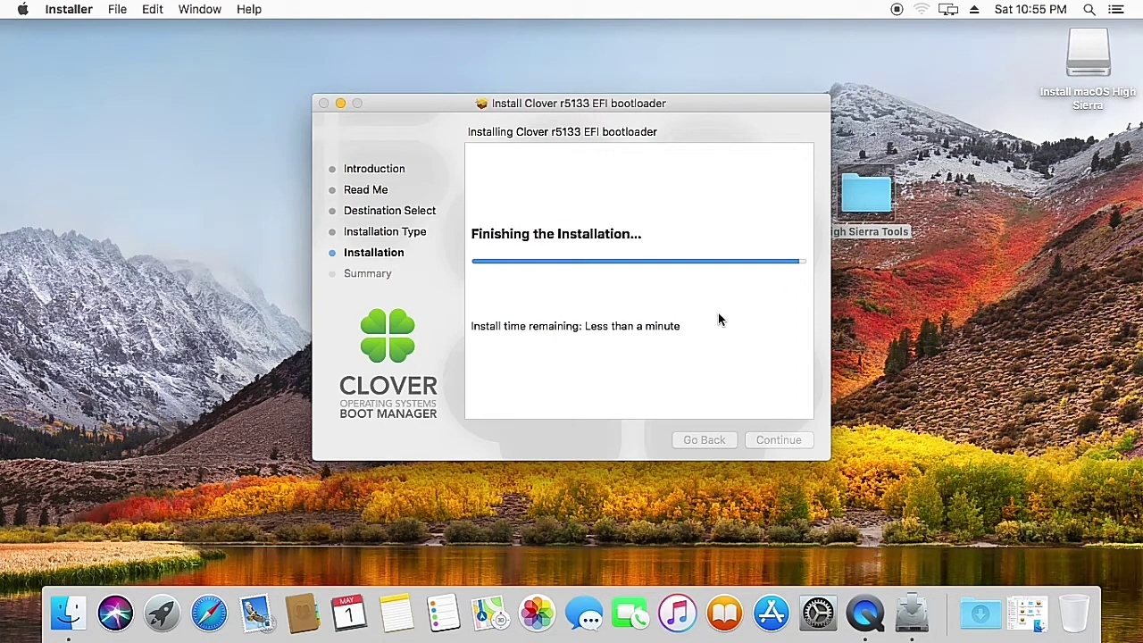
Step: Close the finished installer, open the EFI folder on the EFI volume, and close the Trash window
{"action": "left_click", "coordinate": [778, 439]}
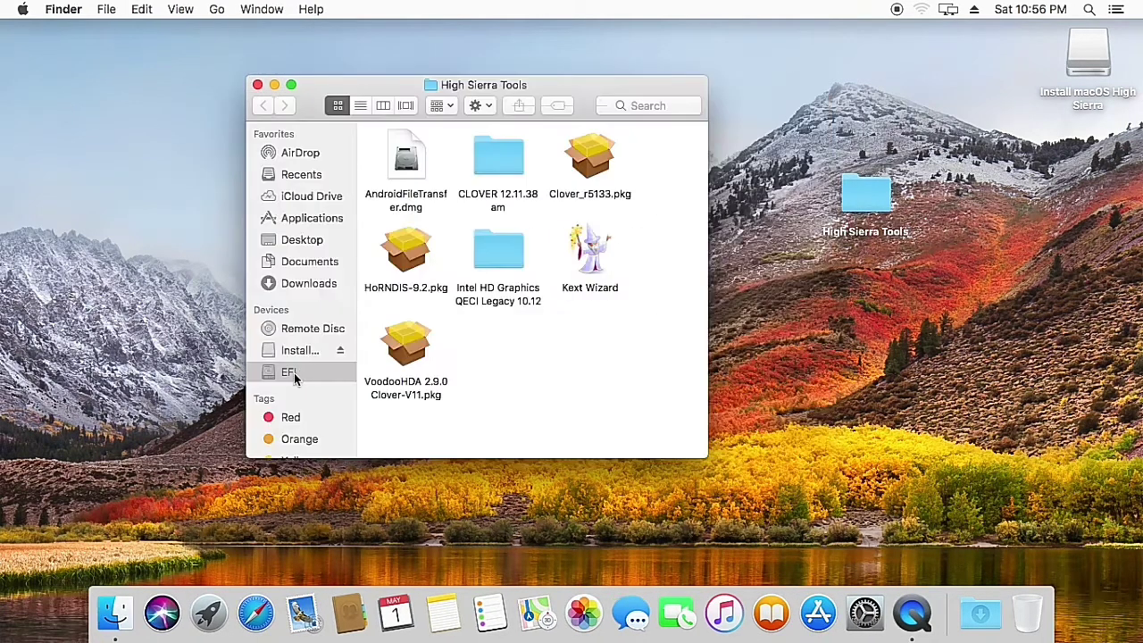
{"action": "left_click", "coordinate": [294, 372]}
{"action": "double_click", "coordinate": [483, 178]}
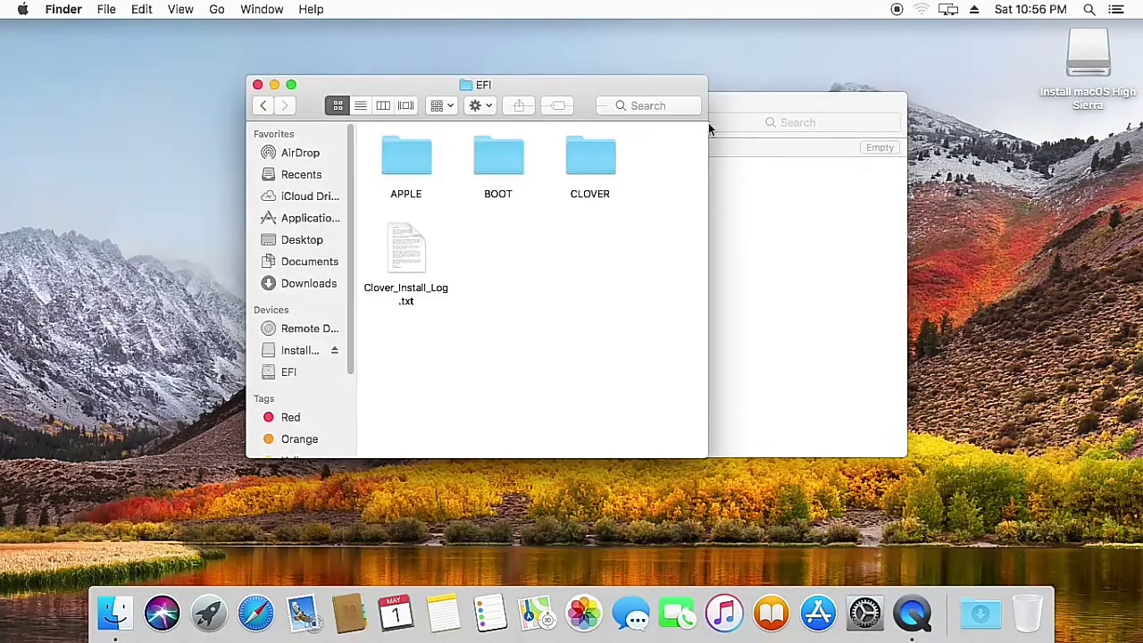
{"action": "left_click", "coordinate": [708, 123]}
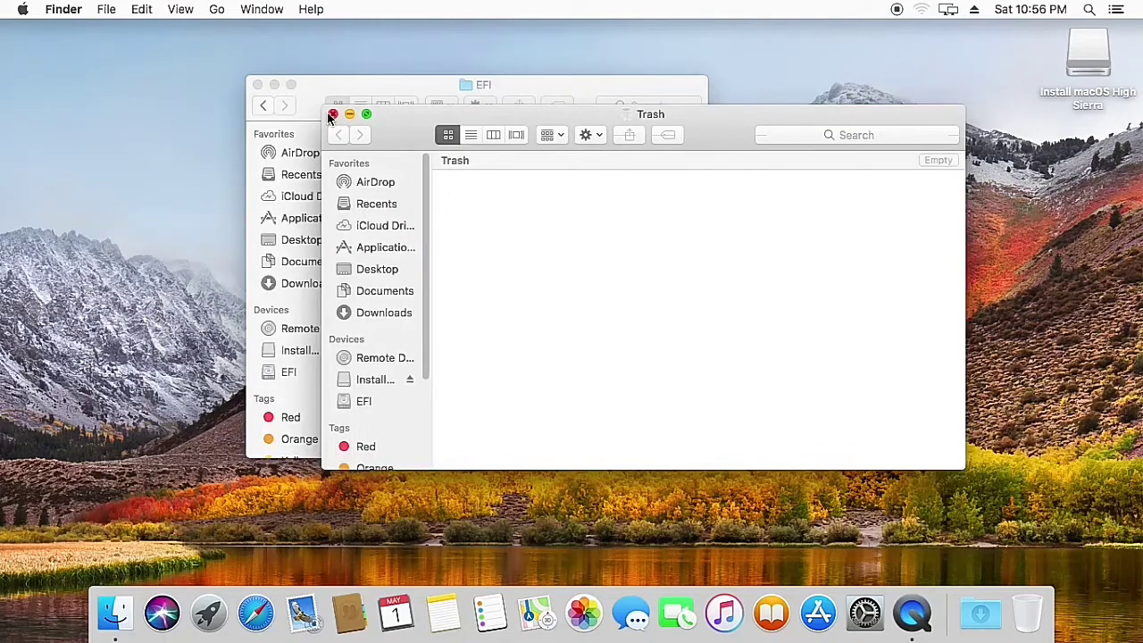
{"action": "left_click", "coordinate": [332, 114]}
{"action": "left_click_drag", "start_coordinate": [388, 92], "coordinate": [460, 138]}
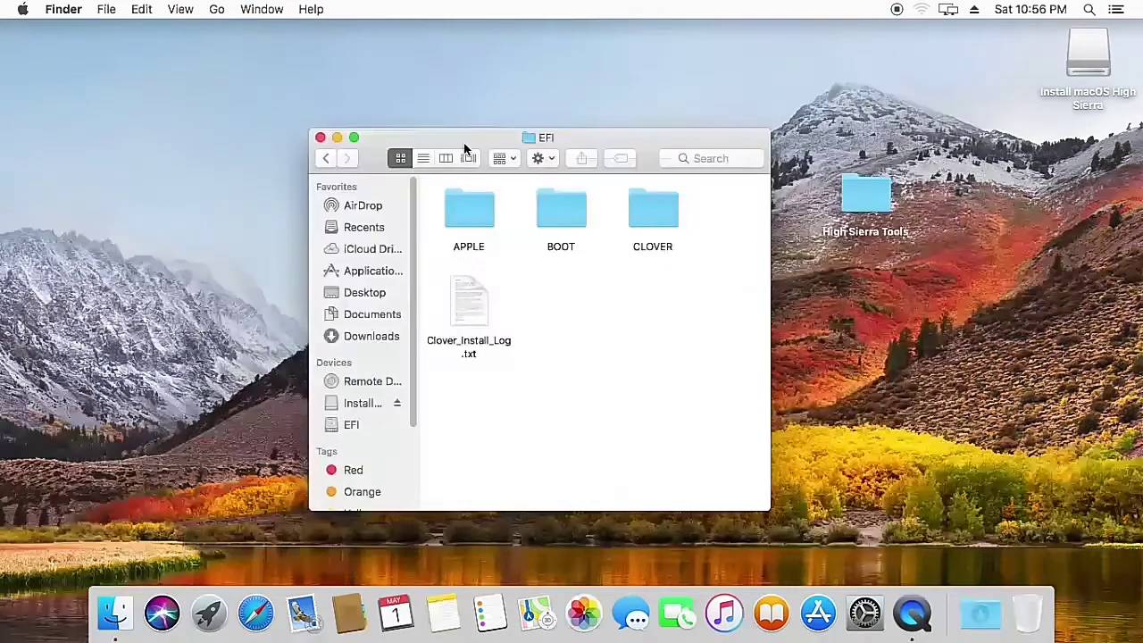
Step: Open CLOVER 12.11.38 am and the EFI CLOVER folder side by side, and select everything in CLOVER
{"action": "left_click", "coordinate": [864, 204]}
{"action": "double_click", "coordinate": [854, 198]}
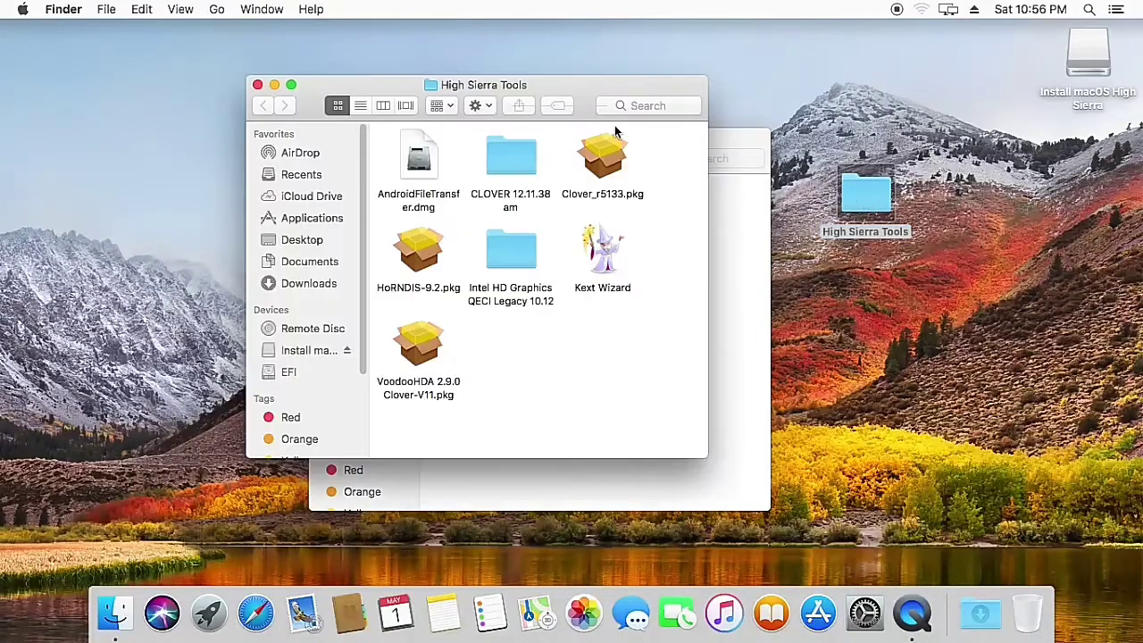
{"action": "left_click_drag", "start_coordinate": [576, 106], "coordinate": [1011, 173]}
{"action": "left_click_drag", "start_coordinate": [645, 142], "coordinate": [511, 124]}
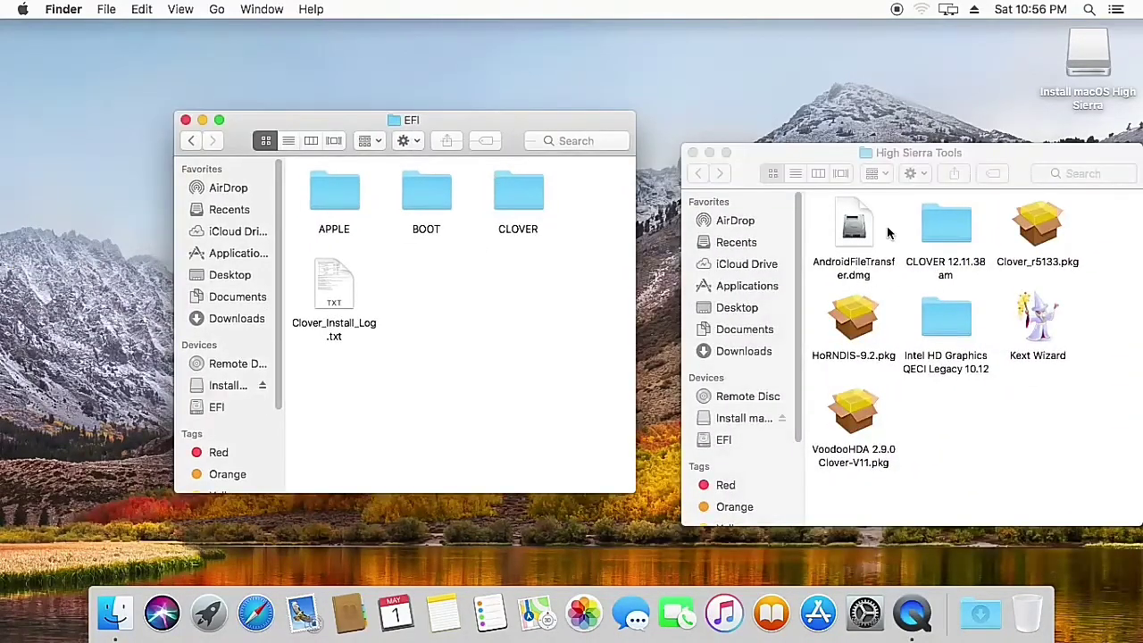
{"action": "double_click", "coordinate": [953, 239]}
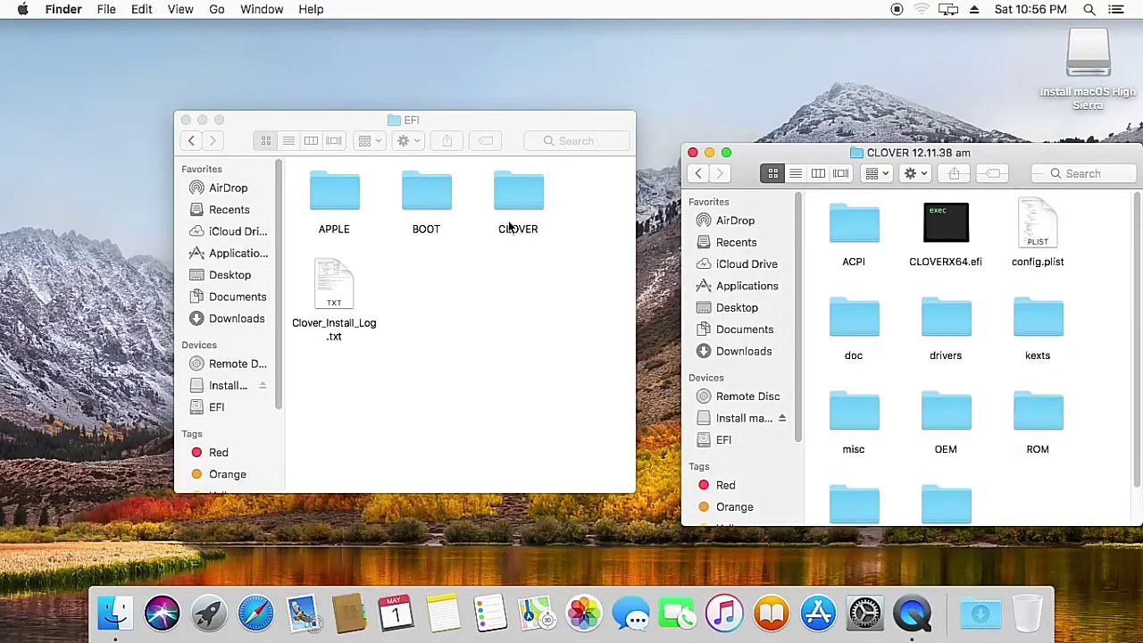
{"action": "double_click", "coordinate": [521, 197]}
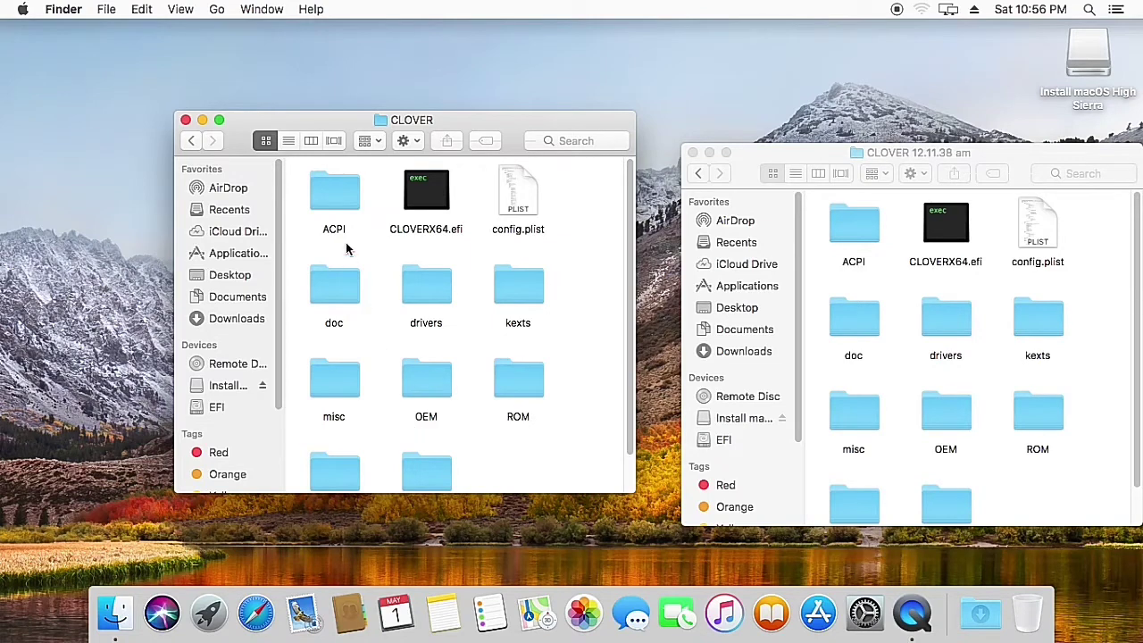
{"action": "key", "text": "super+a"}
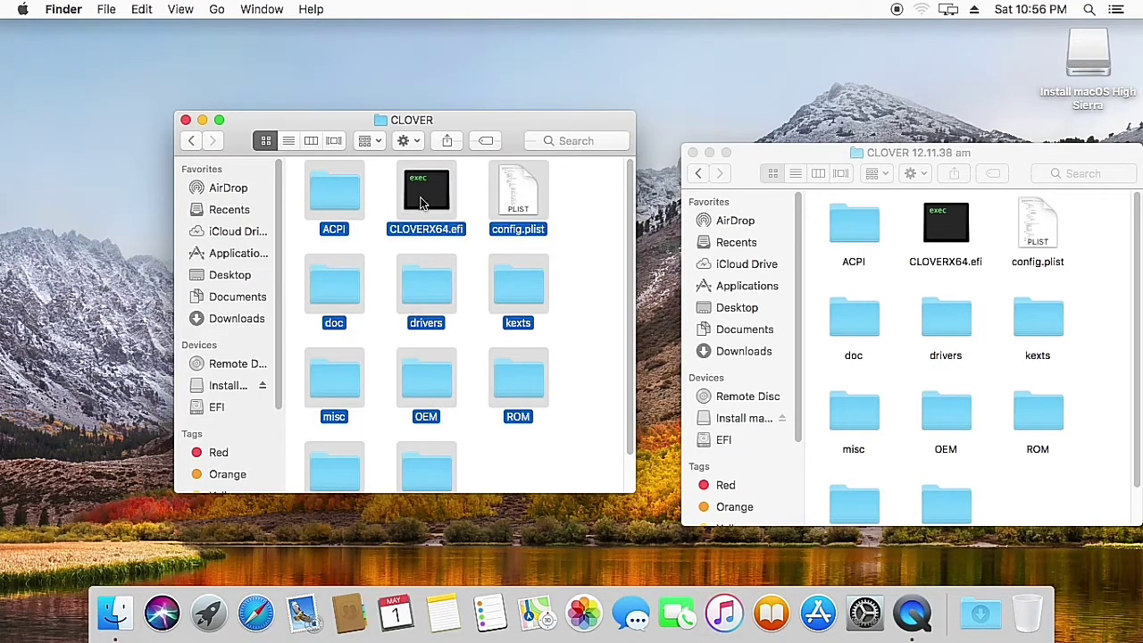
Step: Trash the old CLOVER contents and copy every item from CLOVER 12.11.38 am into it
{"action": "right_click", "coordinate": [473, 250]}
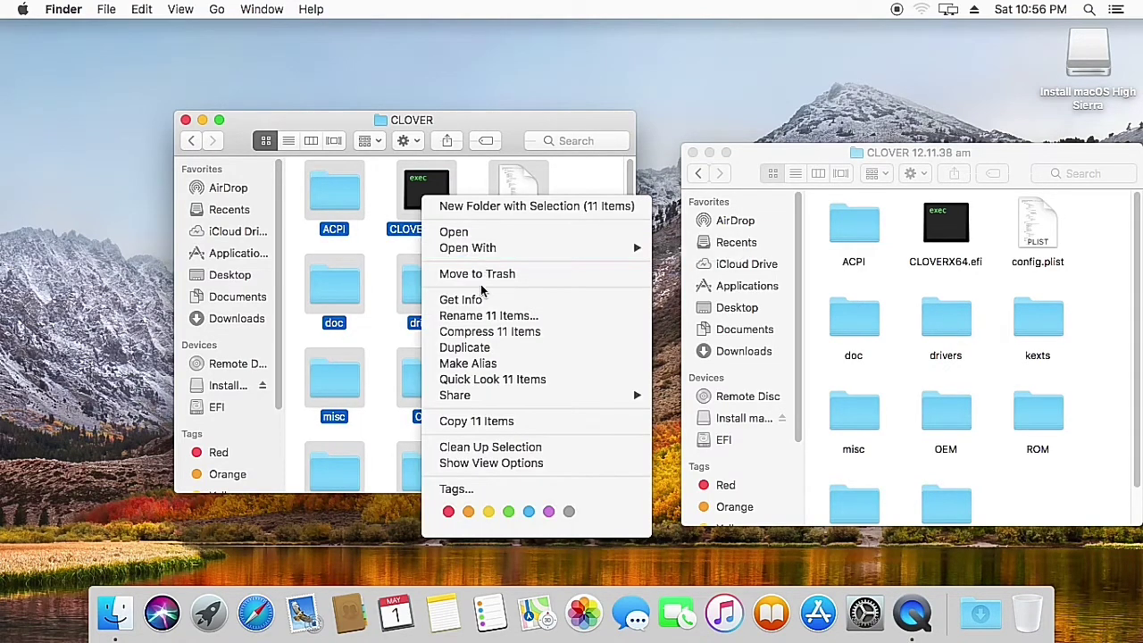
{"action": "left_click", "coordinate": [824, 382]}
{"action": "key", "text": "super+BackSpace"}
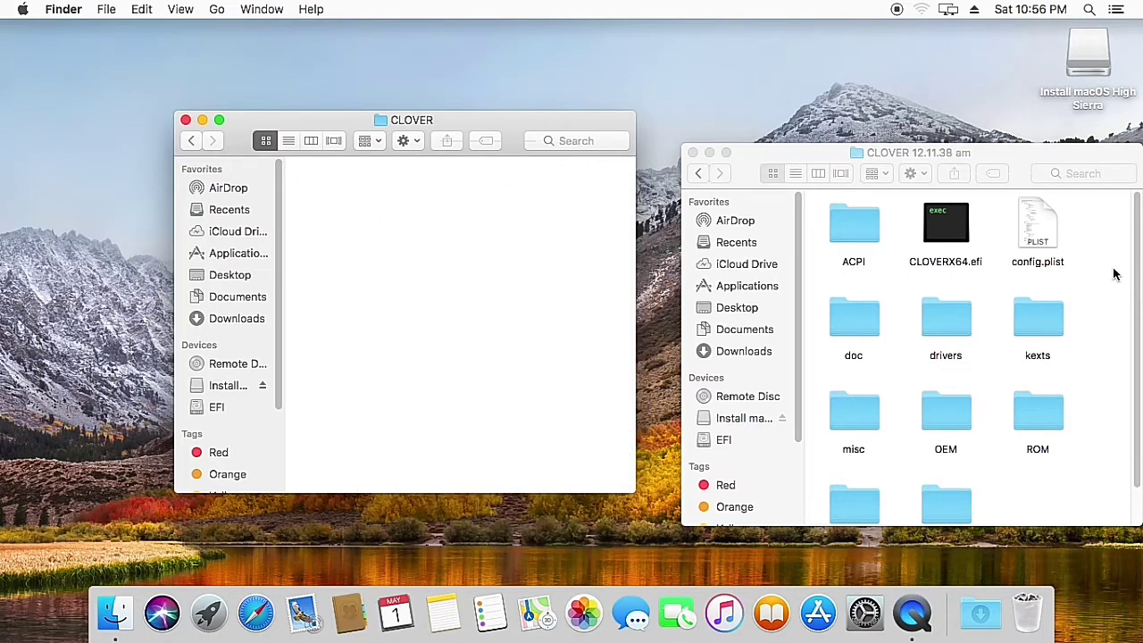
{"action": "left_click_drag", "start_coordinate": [1110, 253], "coordinate": [989, 339]}
{"action": "left_click_drag", "start_coordinate": [926, 422], "coordinate": [836, 523]}
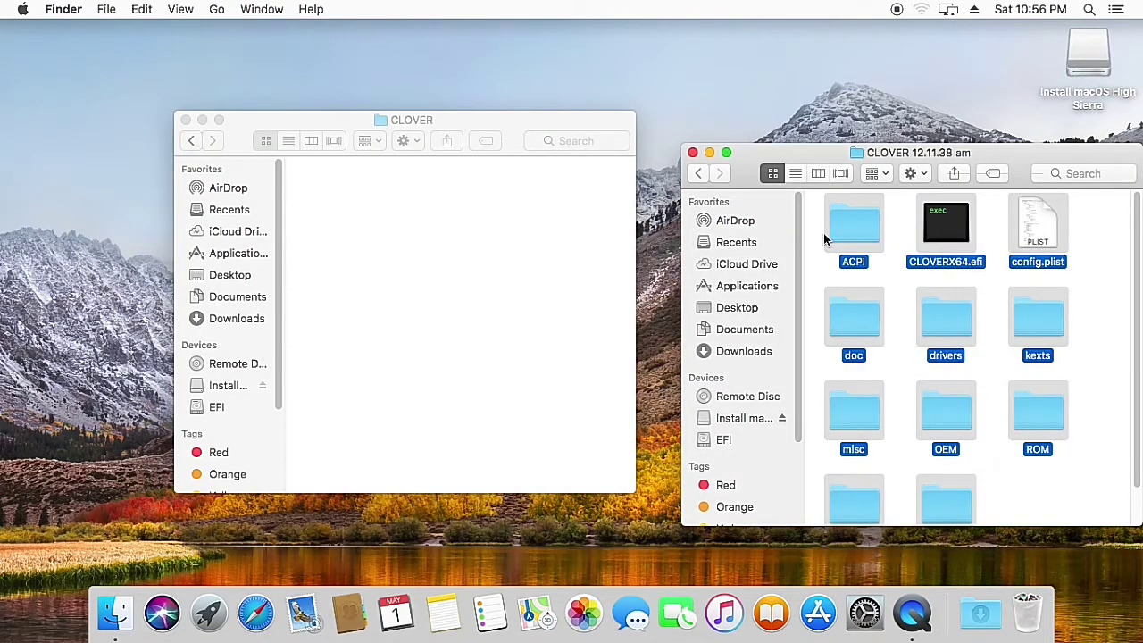
{"action": "left_click_drag", "start_coordinate": [492, 259], "coordinate": [492, 257]}
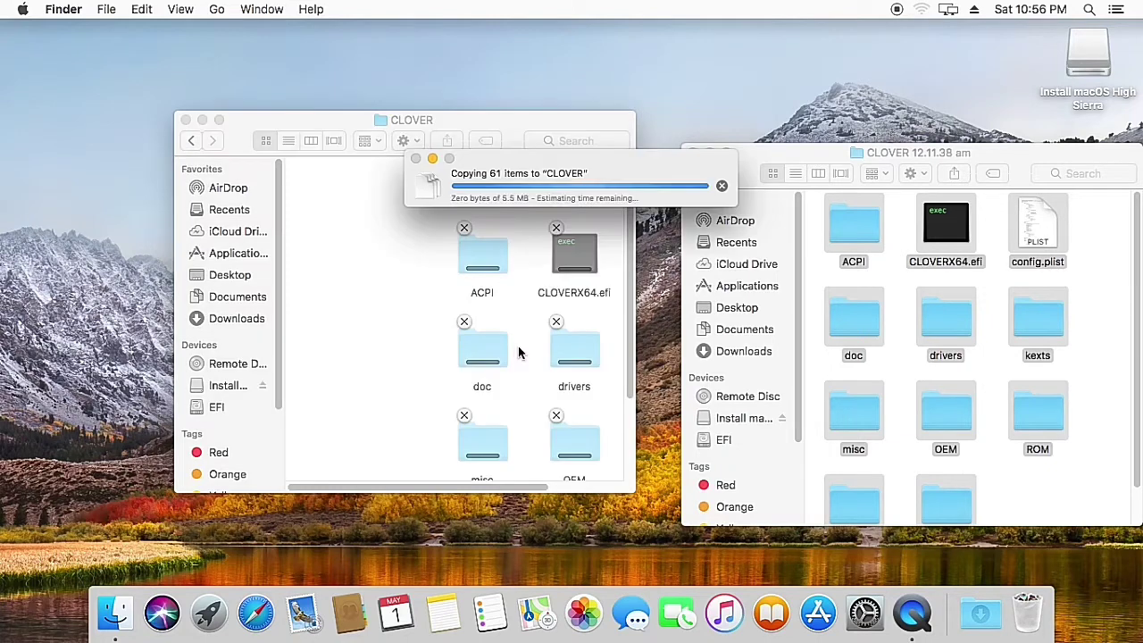
Step: Clean up the CLOVER icons by name, then open kexts and select the Other folder
{"action": "right_click", "coordinate": [390, 332]}
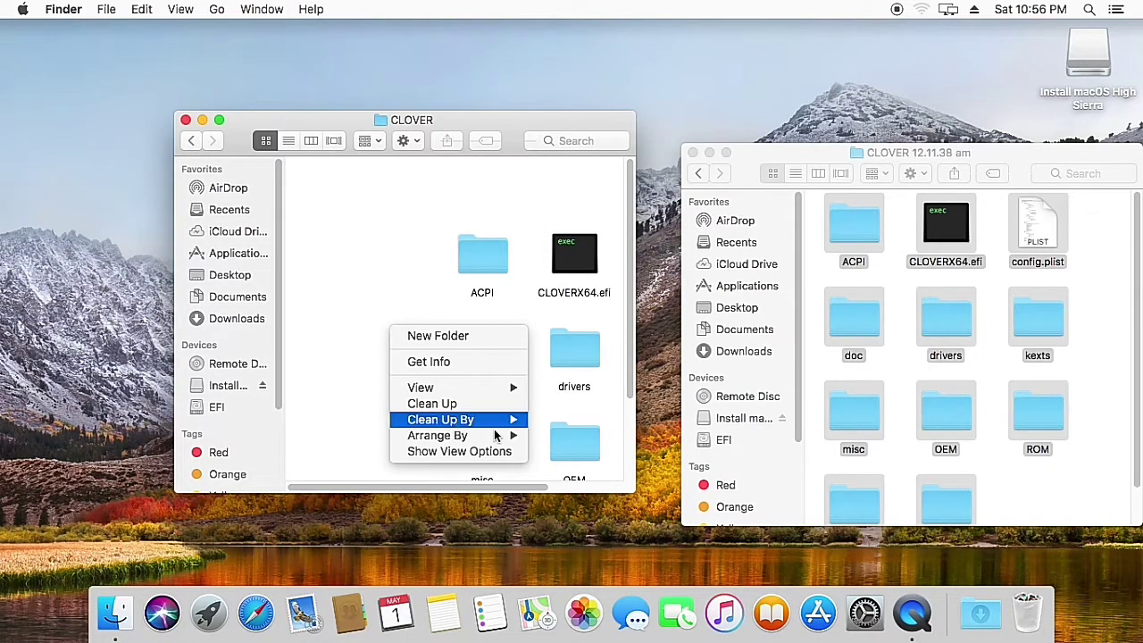
{"action": "mouse_move", "coordinate": [517, 429]}
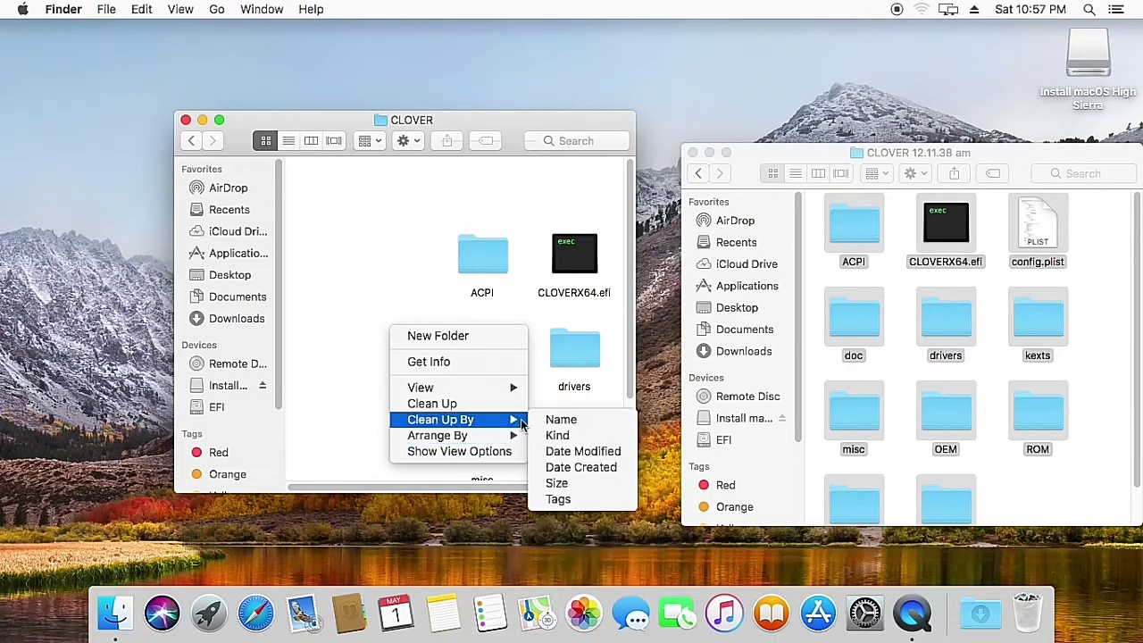
{"action": "left_click", "coordinate": [546, 421]}
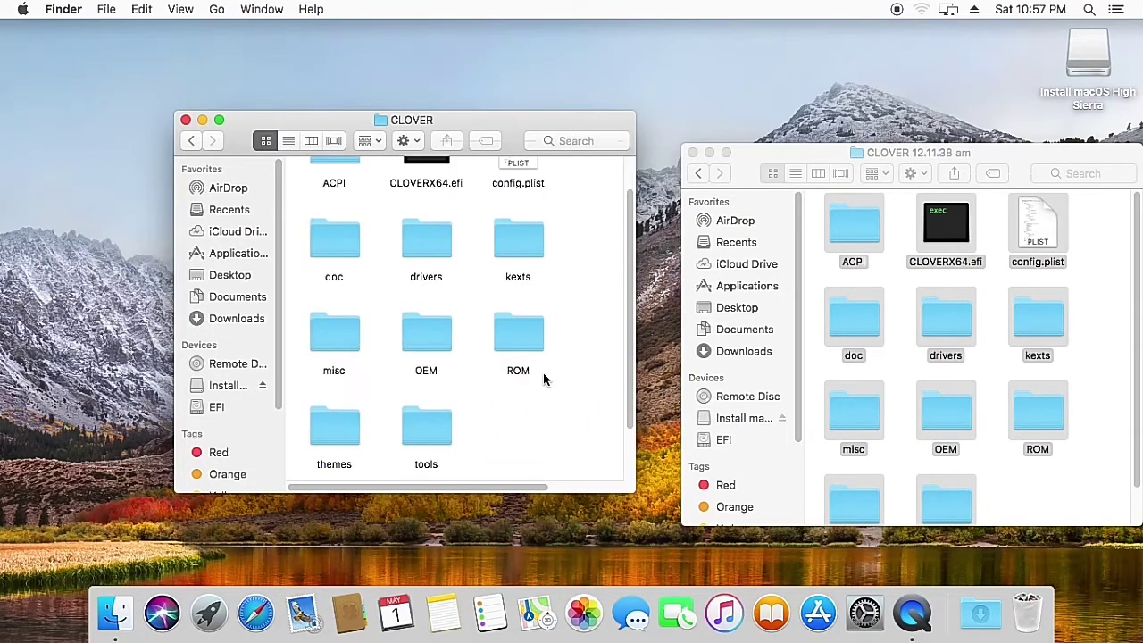
{"action": "scroll", "coordinate": [626, 279], "scroll_direction": "up", "scroll_amount": 3}
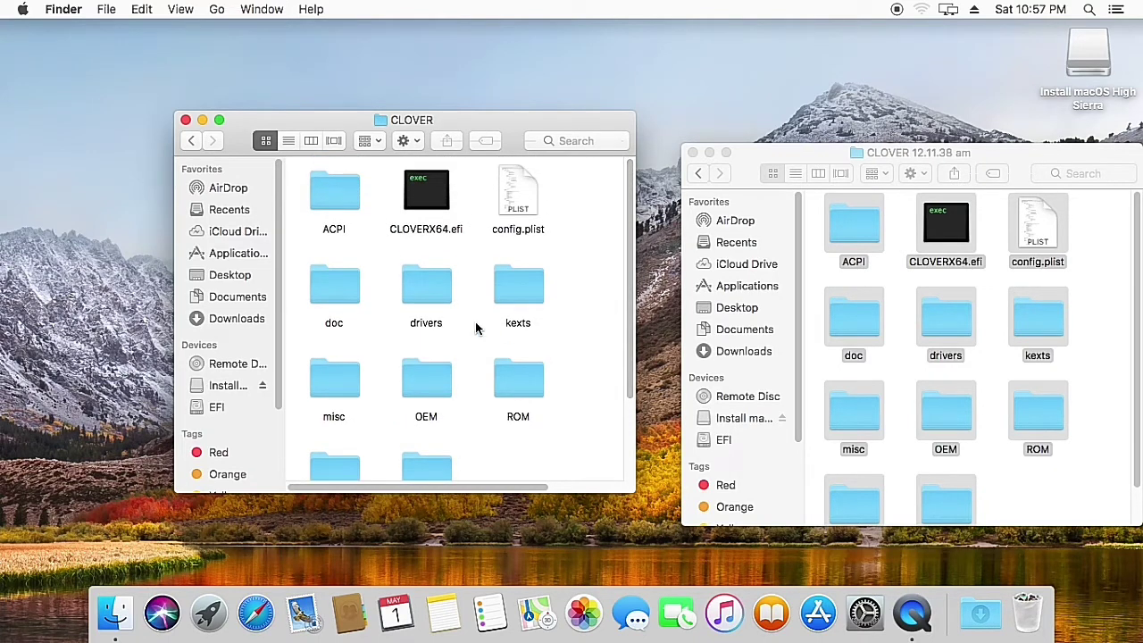
{"action": "double_click", "coordinate": [518, 290]}
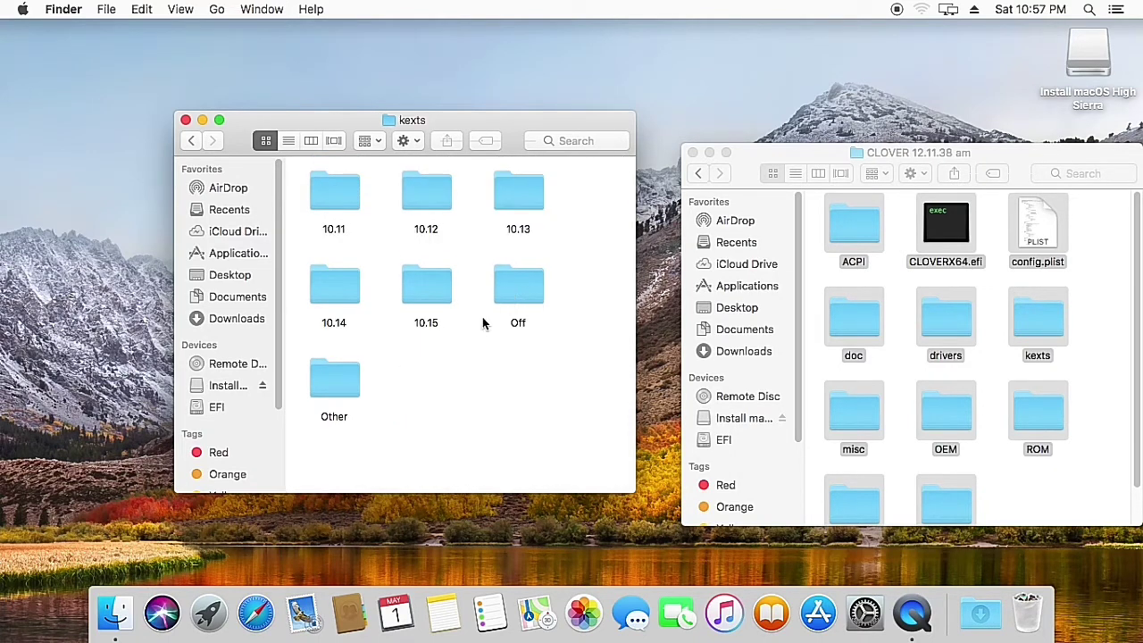
{"action": "left_click", "coordinate": [356, 377]}
Step: Open the kexts Other folder, then close it and the CLOVER 12.11.38 am window
{"action": "double_click", "coordinate": [356, 373]}
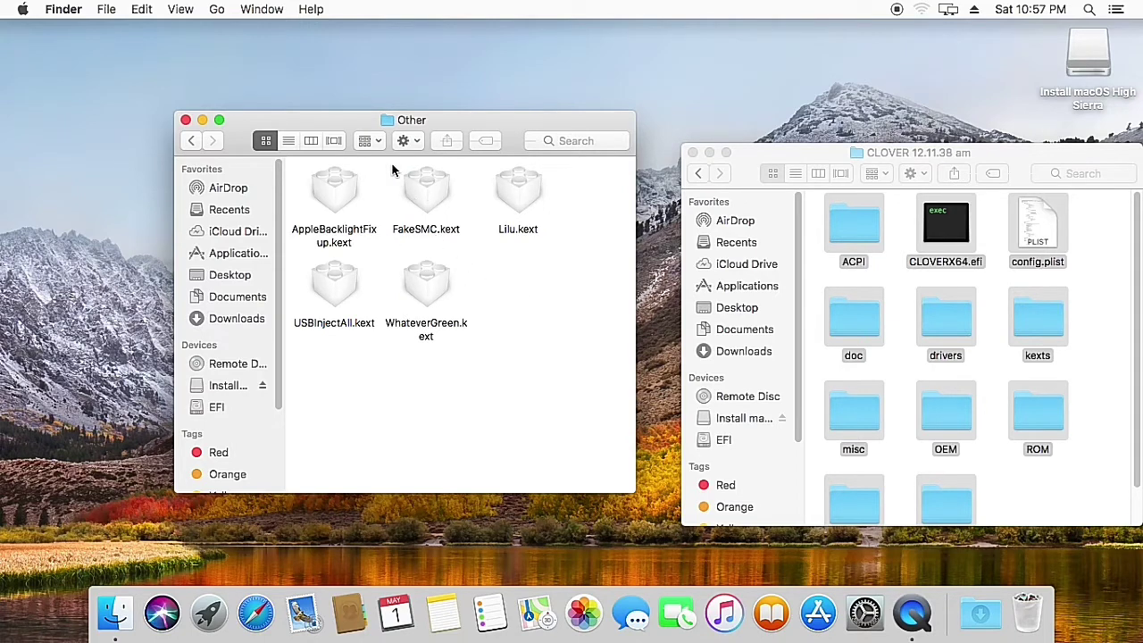
{"action": "key", "text": "super+w"}
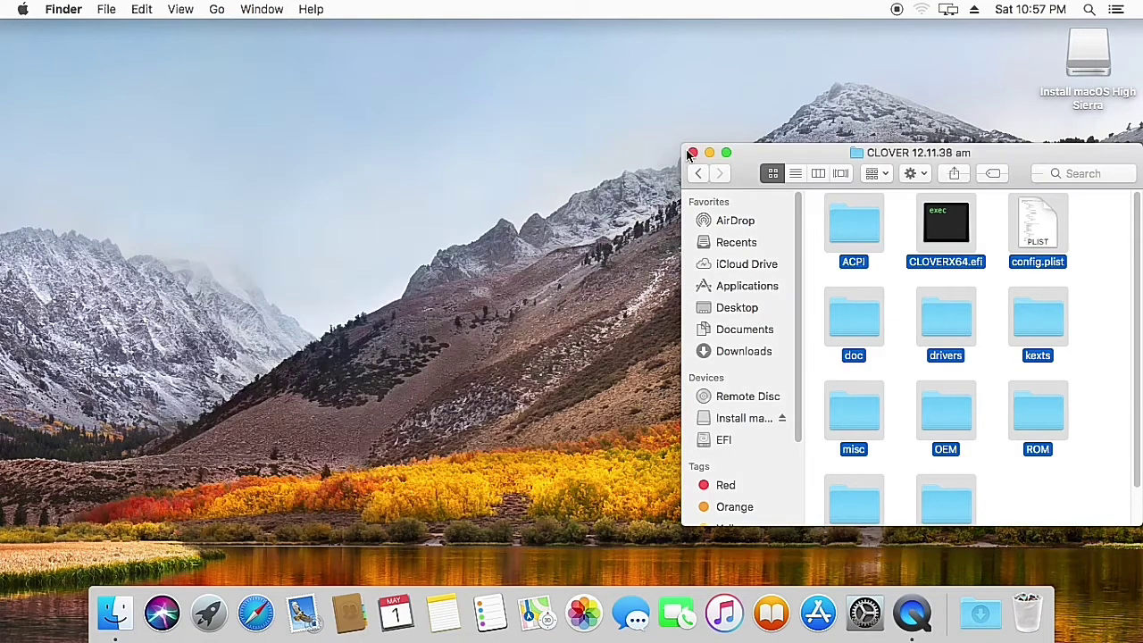
{"action": "left_click", "coordinate": [692, 154]}
{"action": "left_click", "coordinate": [846, 268]}
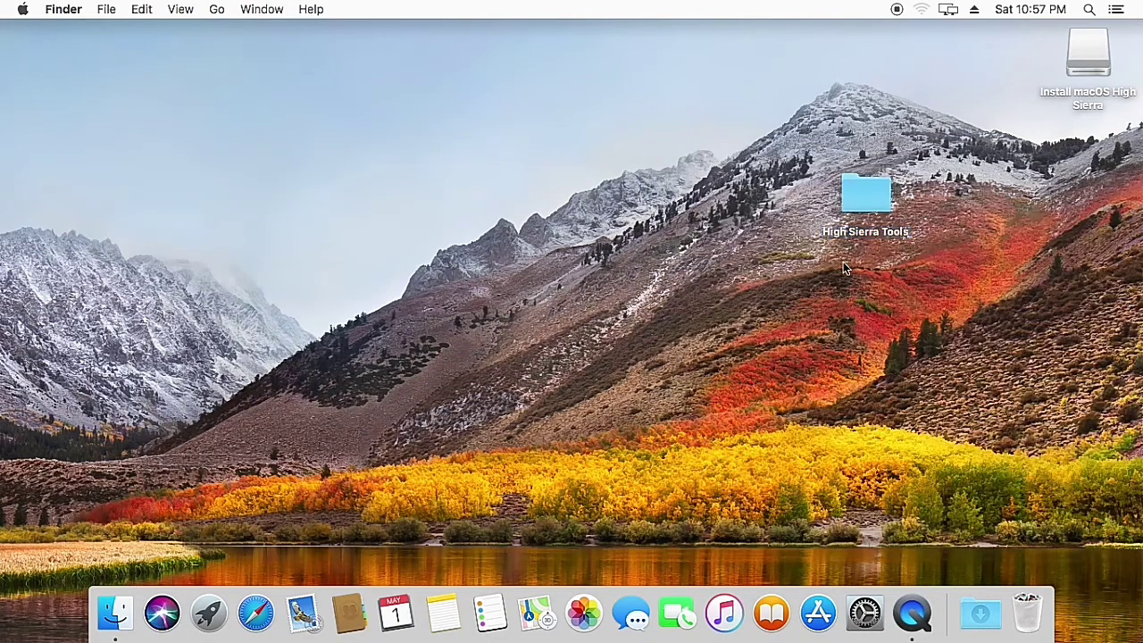
Step: Open High Sierra Tools on the desktop and its Intel HD Graphics QECI Legacy 10.12 folder
{"action": "left_click", "coordinate": [851, 194]}
{"action": "double_click", "coordinate": [851, 193]}
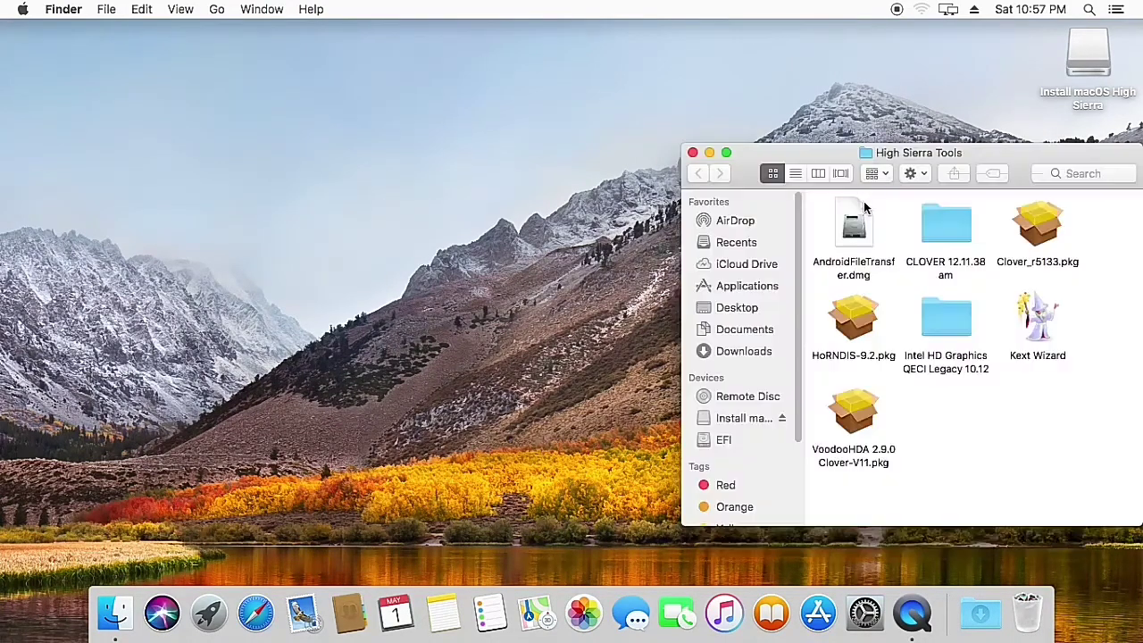
{"action": "left_click", "coordinate": [942, 317]}
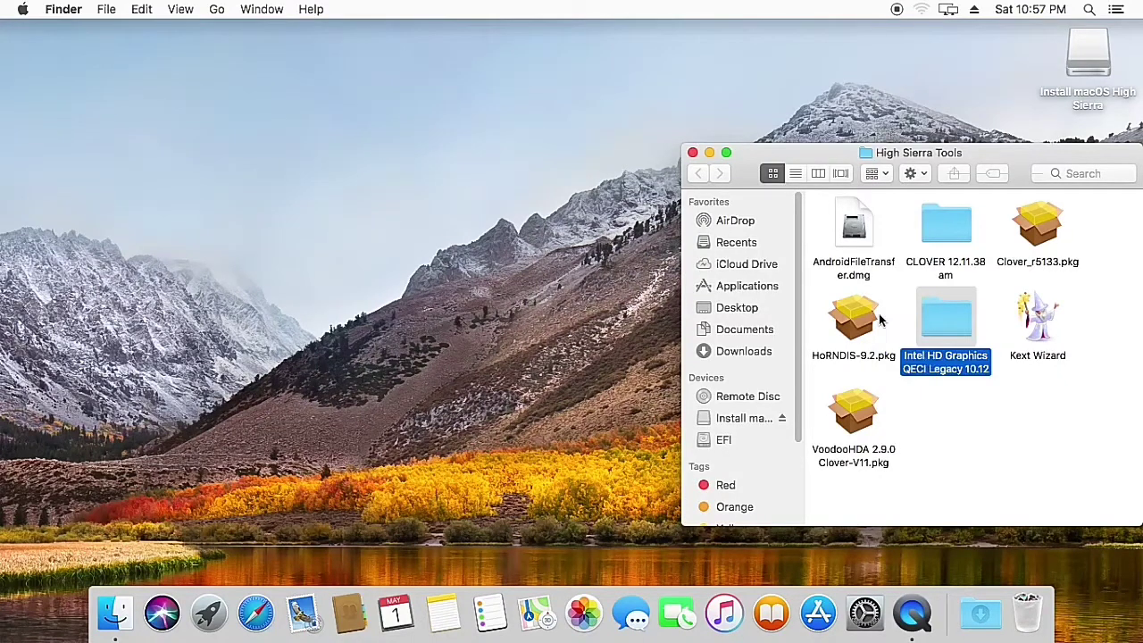
{"action": "left_click_drag", "start_coordinate": [944, 320], "coordinate": [917, 320]}
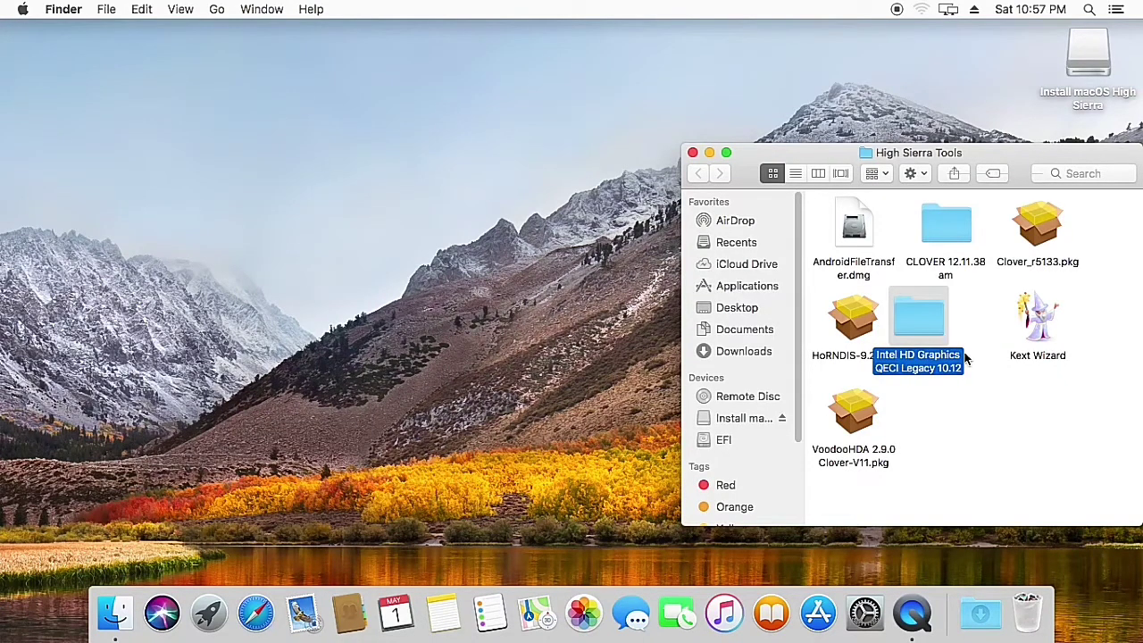
{"action": "left_click_drag", "start_coordinate": [964, 358], "coordinate": [948, 332]}
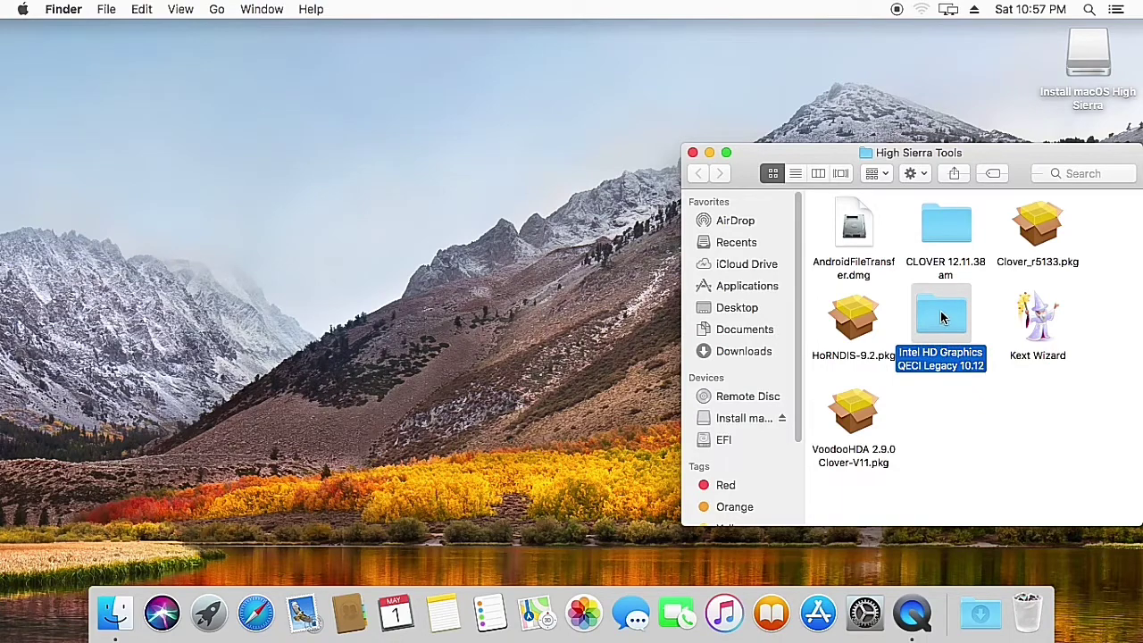
{"action": "double_click", "coordinate": [941, 317]}
{"action": "left_click_drag", "start_coordinate": [927, 155], "coordinate": [711, 128]}
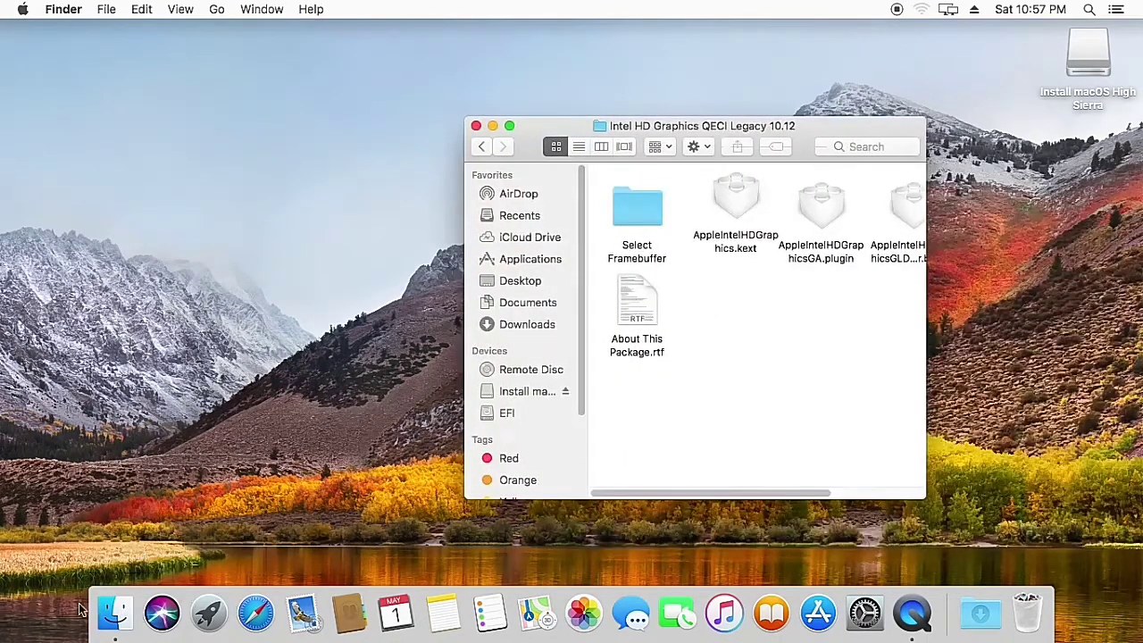
{"action": "left_click", "coordinate": [179, 536]}
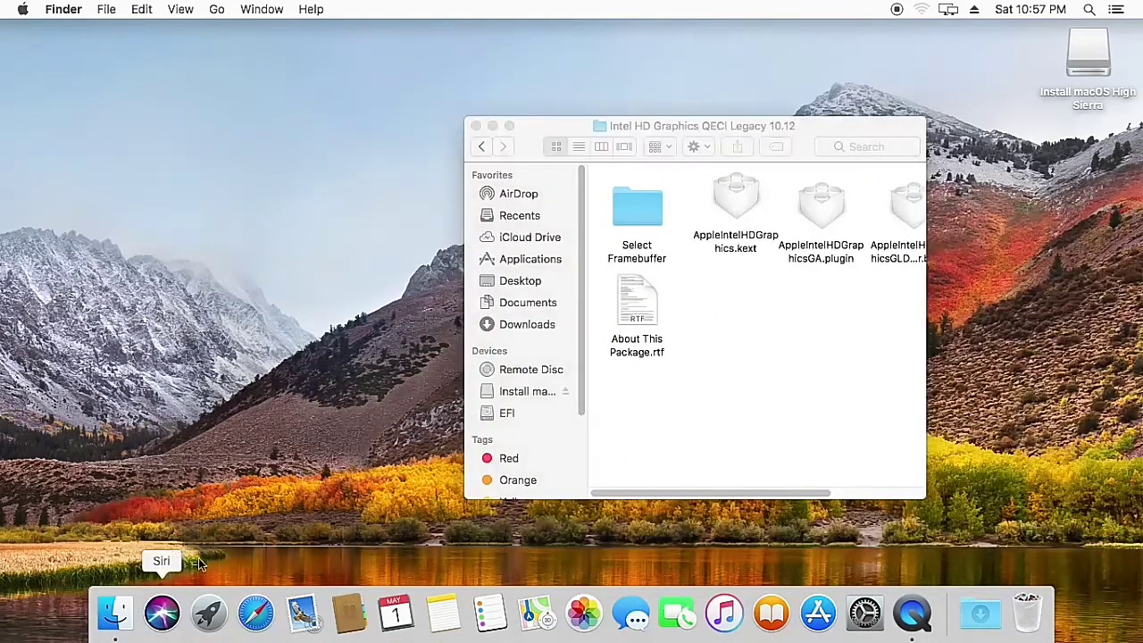
{"action": "left_click", "coordinate": [622, 119]}
Step: Browse Macintosh HD > System > Library > Extensions, jumping to Extensions by typing 'ext'
{"action": "left_click", "coordinate": [1093, 147]}
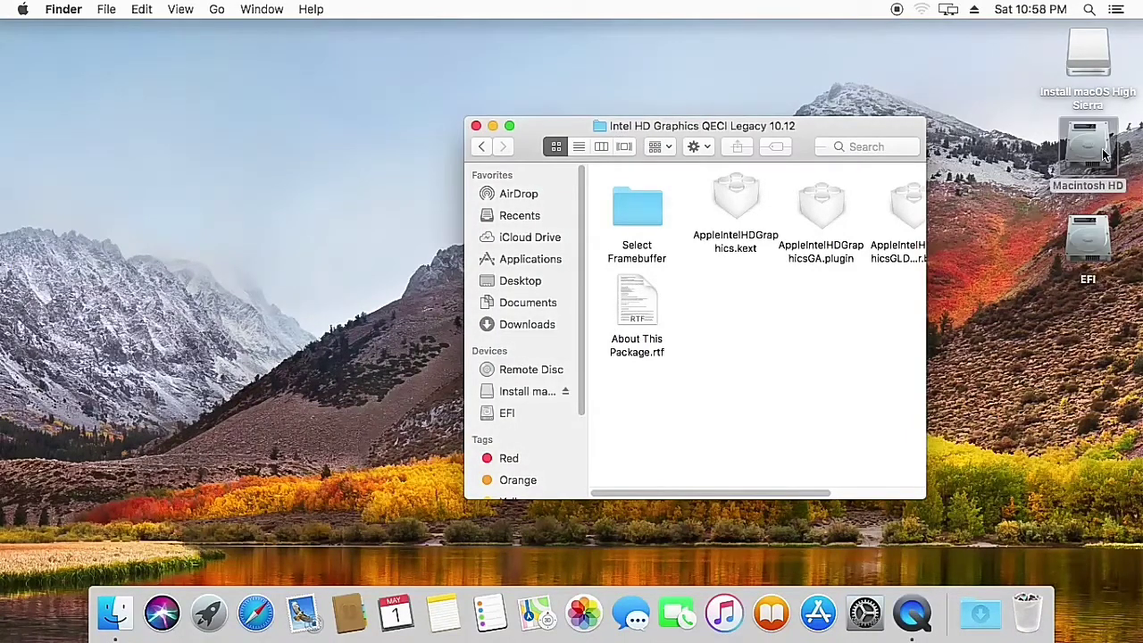
{"action": "double_click", "coordinate": [1093, 143]}
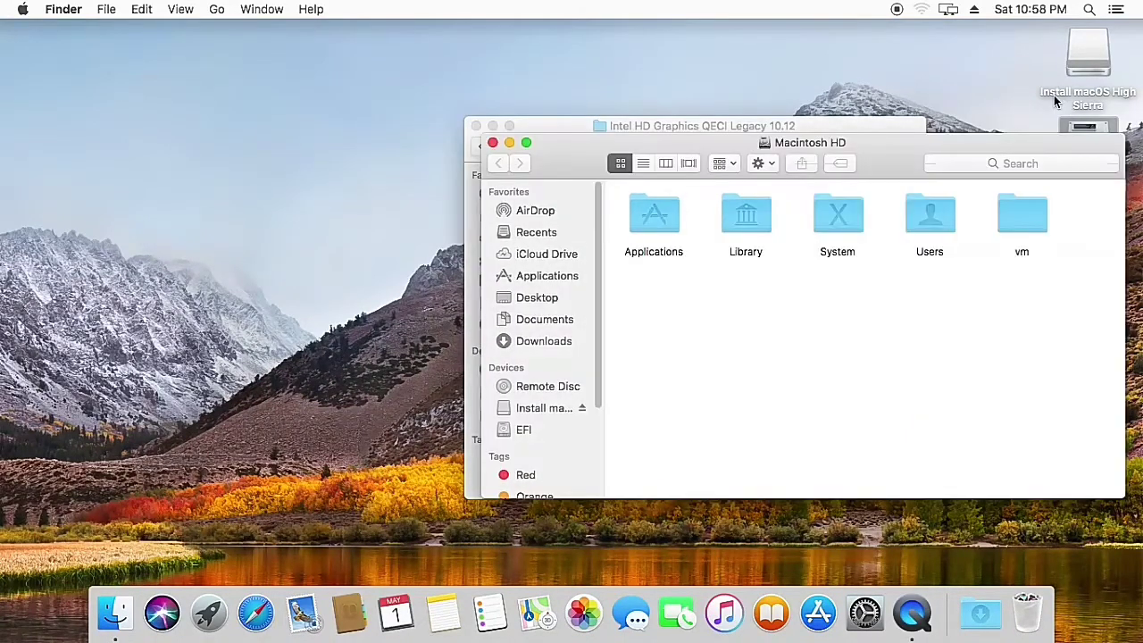
{"action": "left_click_drag", "start_coordinate": [817, 147], "coordinate": [769, 136]}
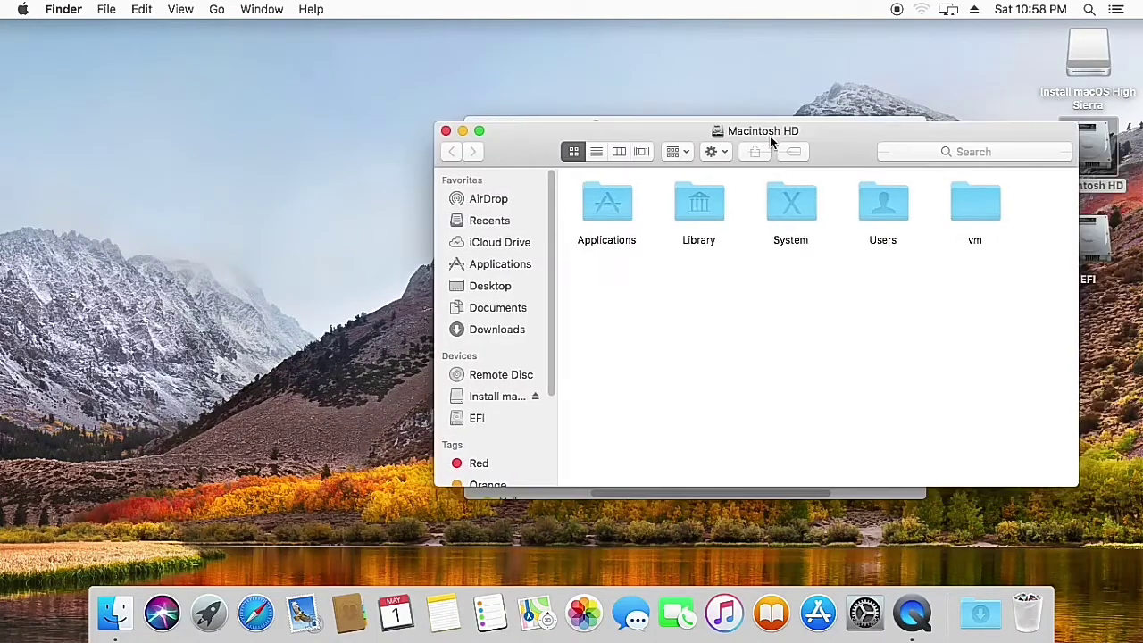
{"action": "double_click", "coordinate": [786, 225]}
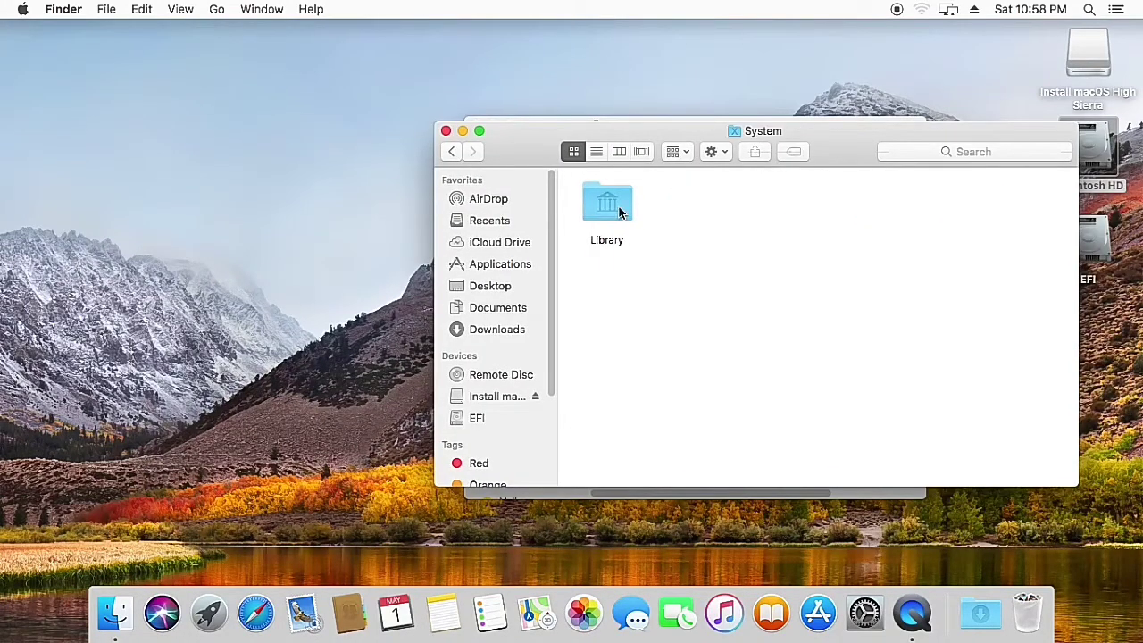
{"action": "left_click", "coordinate": [618, 204]}
{"action": "double_click", "coordinate": [618, 206]}
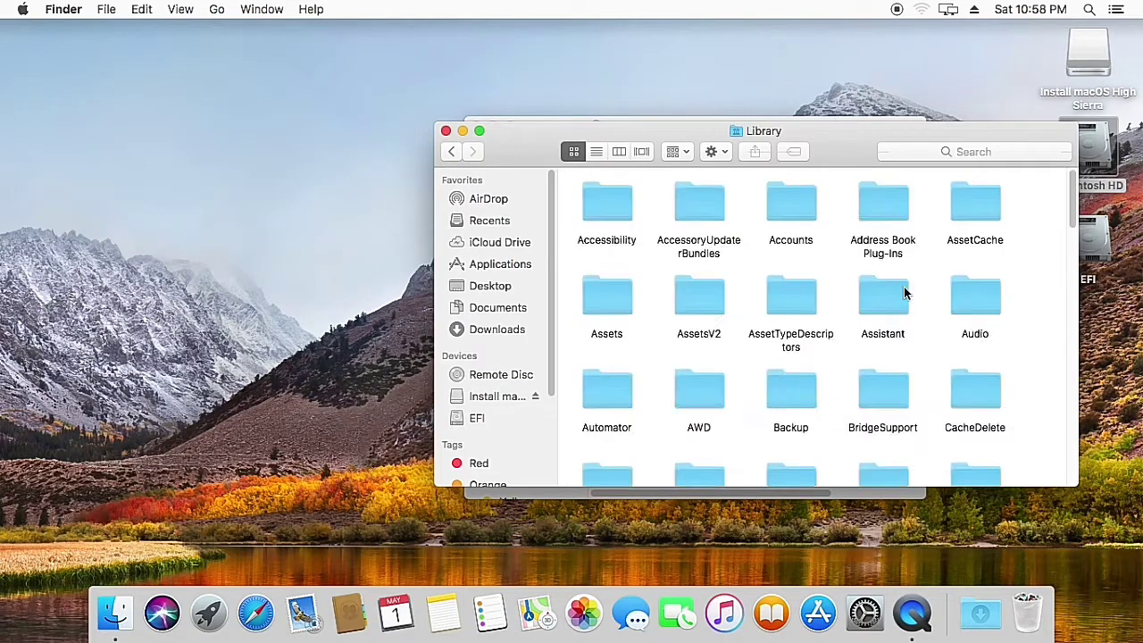
{"action": "type", "text": "ext"}
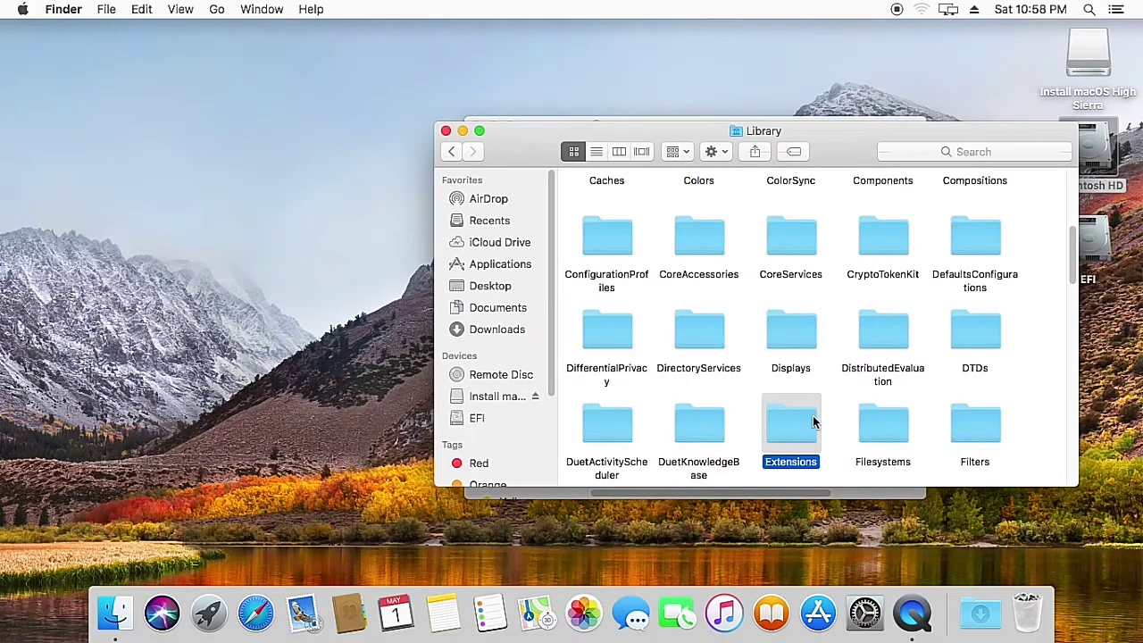
{"action": "double_click", "coordinate": [813, 422]}
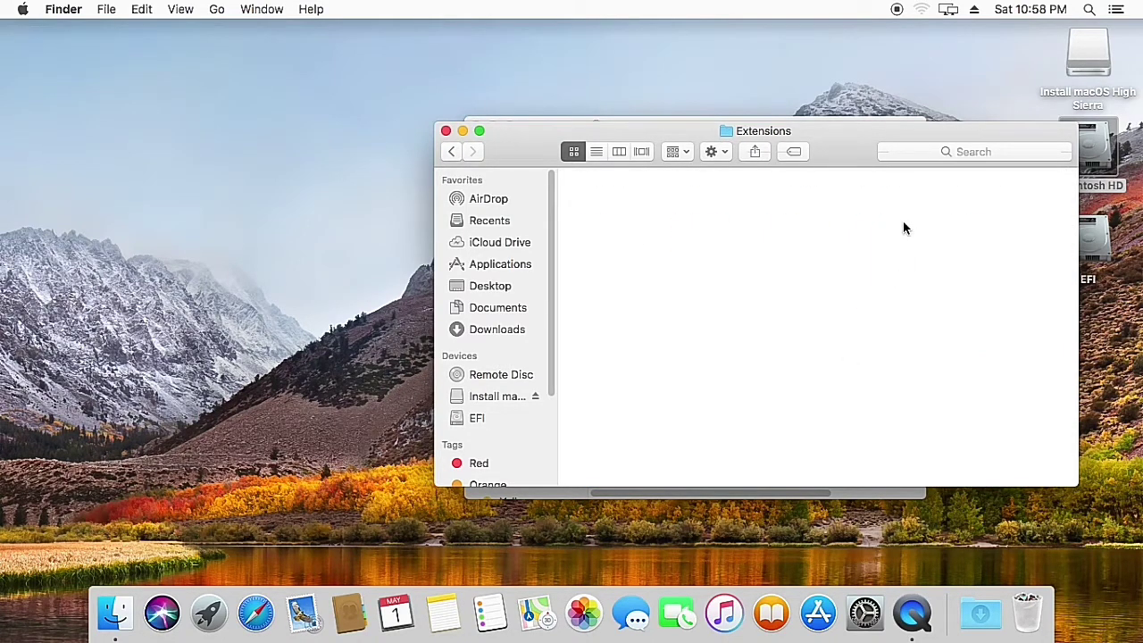
Step: Scroll down the Extensions folder and select AppleIntelHDGraphics.kext
{"action": "scroll", "coordinate": [904, 229], "scroll_direction": "down", "scroll_amount": 1}
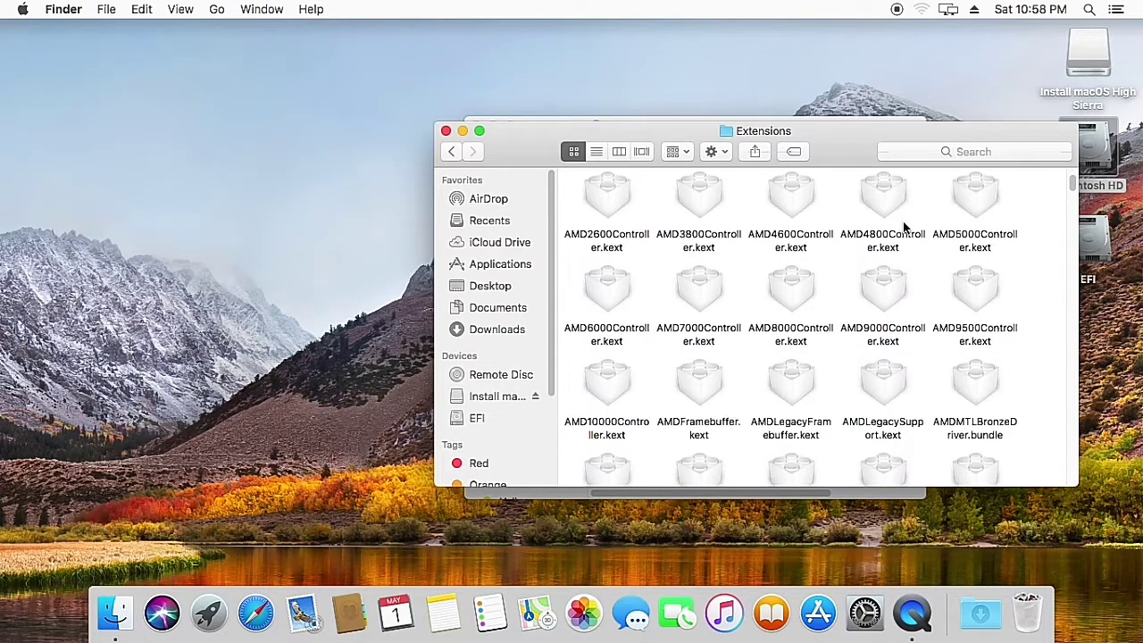
{"action": "scroll", "coordinate": [905, 228], "scroll_direction": "down", "scroll_amount": 5}
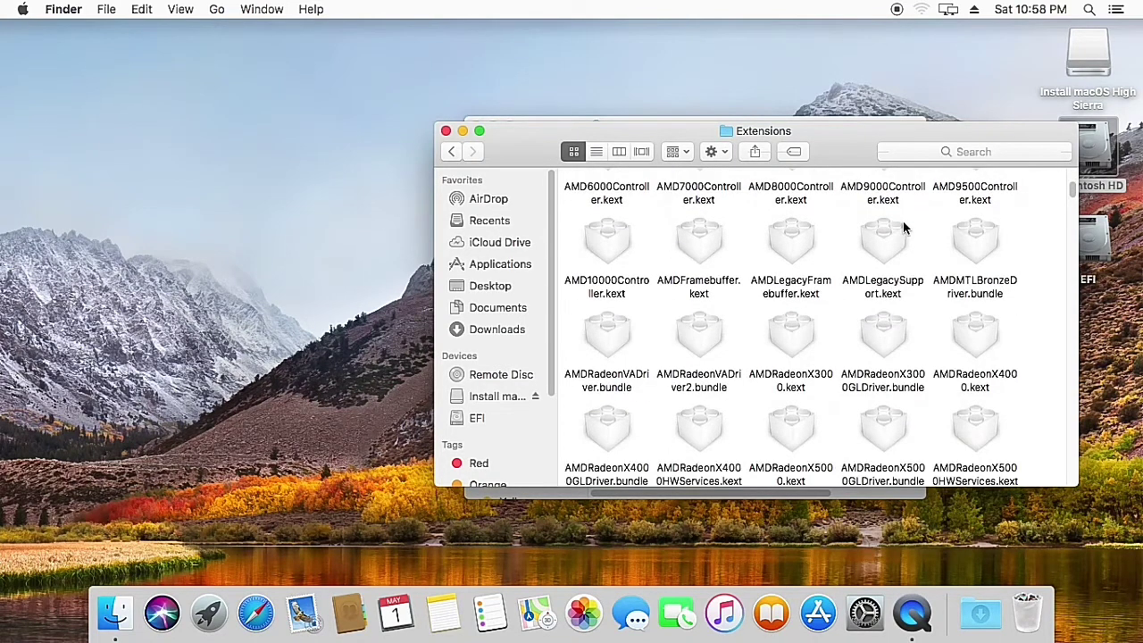
{"action": "scroll", "coordinate": [903, 221], "scroll_direction": "down", "scroll_amount": 3}
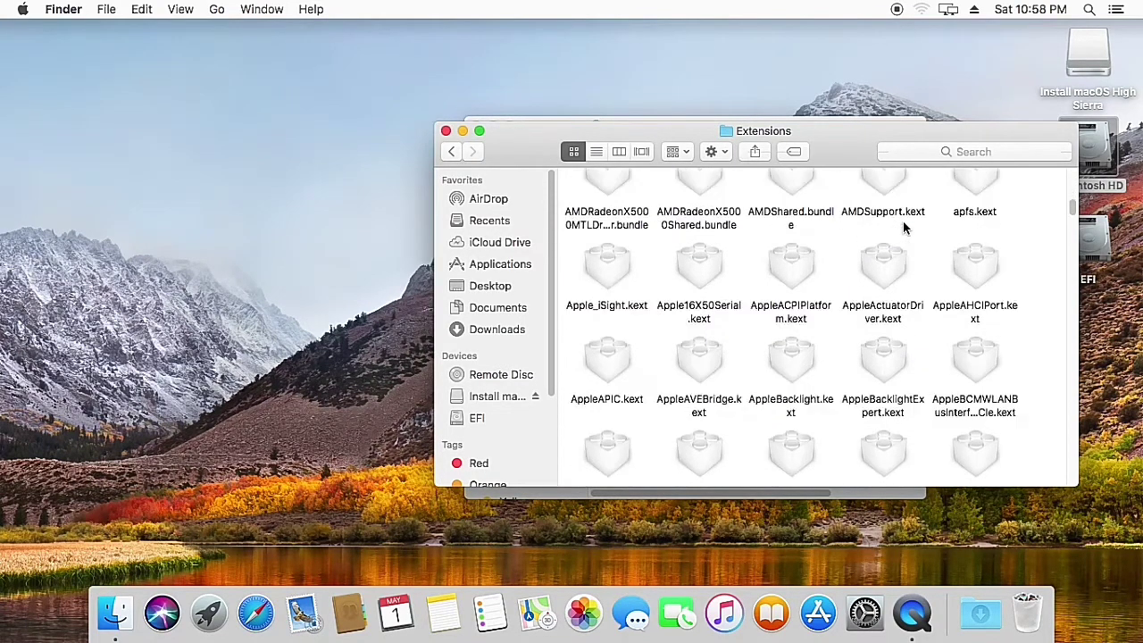
{"action": "scroll", "coordinate": [902, 228], "scroll_direction": "down", "scroll_amount": 5}
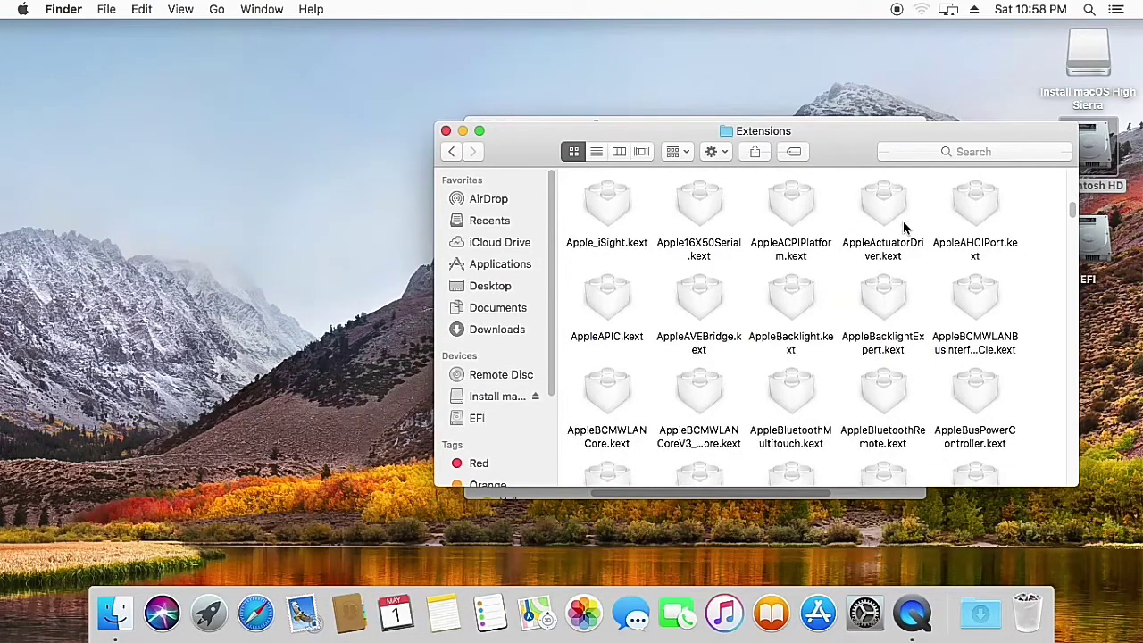
{"action": "scroll", "coordinate": [905, 229], "scroll_direction": "down", "scroll_amount": 10}
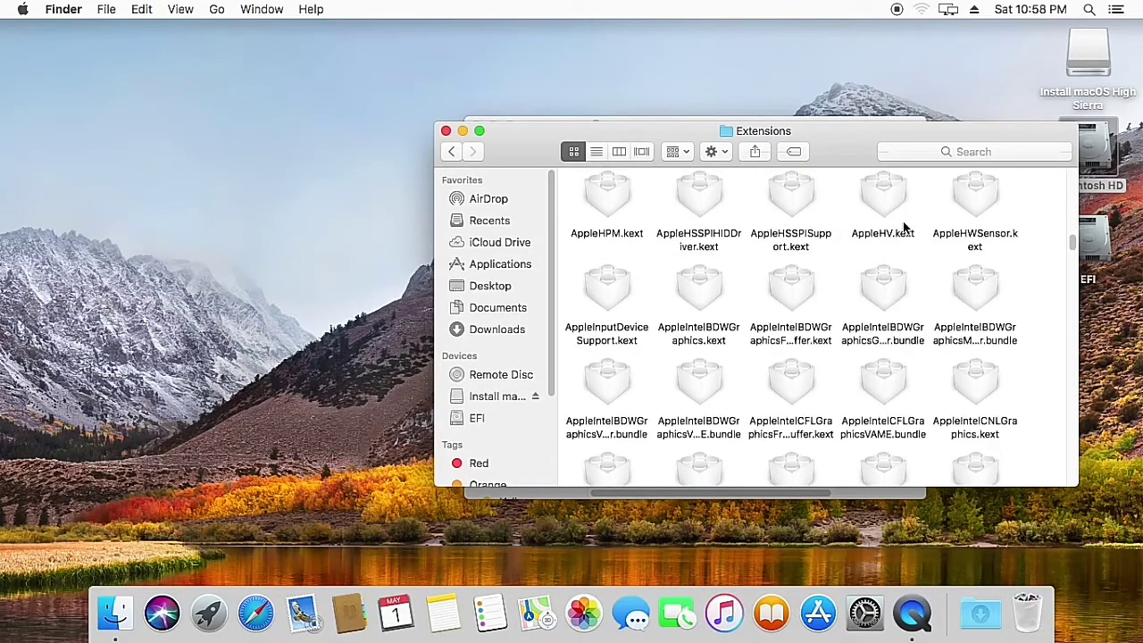
{"action": "scroll", "coordinate": [902, 226], "scroll_direction": "down", "scroll_amount": 2}
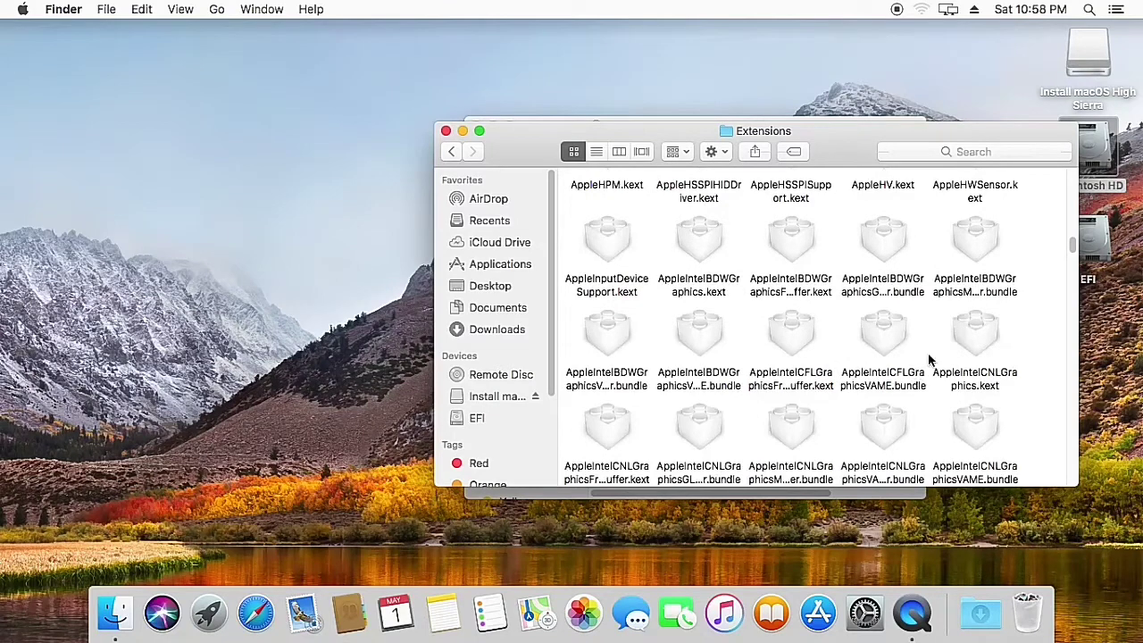
{"action": "scroll", "coordinate": [929, 358], "scroll_direction": "down", "scroll_amount": 1}
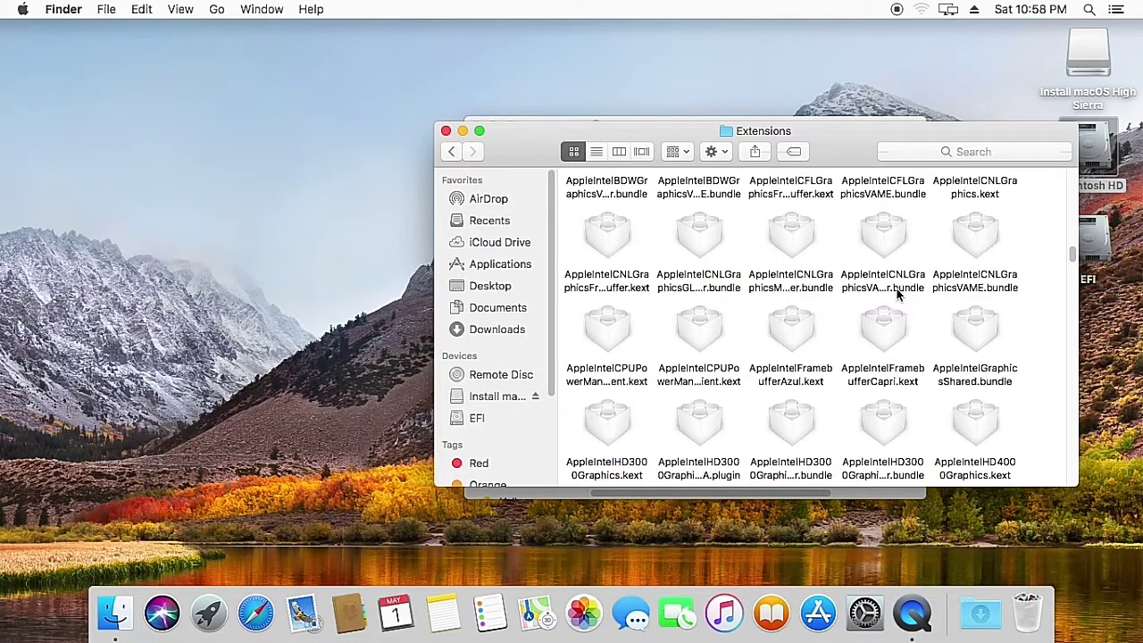
{"action": "scroll", "coordinate": [898, 295], "scroll_direction": "down", "scroll_amount": 2}
{"action": "scroll", "coordinate": [893, 295], "scroll_direction": "down", "scroll_amount": 2}
{"action": "scroll", "coordinate": [890, 290], "scroll_direction": "down", "scroll_amount": 1}
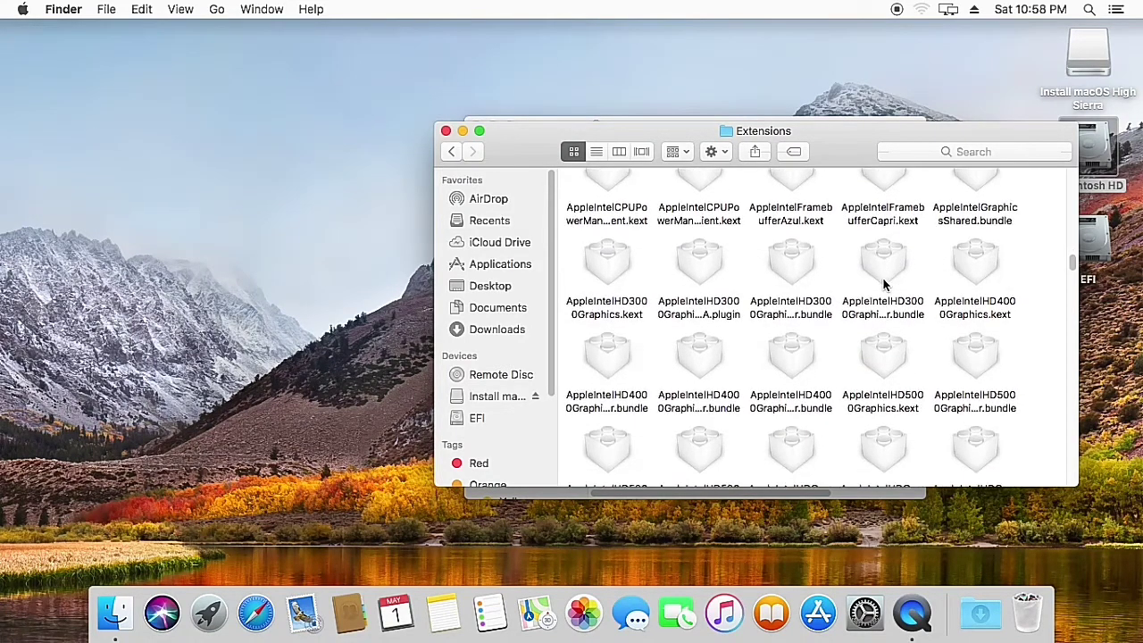
{"action": "scroll", "coordinate": [880, 280], "scroll_direction": "down", "scroll_amount": 1}
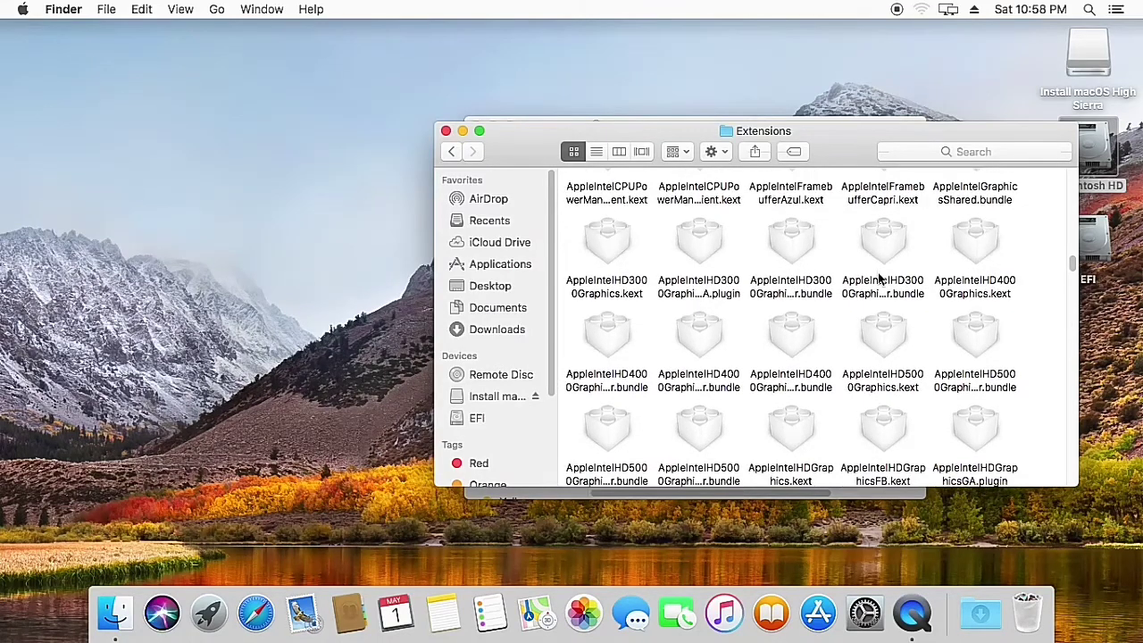
{"action": "left_click", "coordinate": [795, 425]}
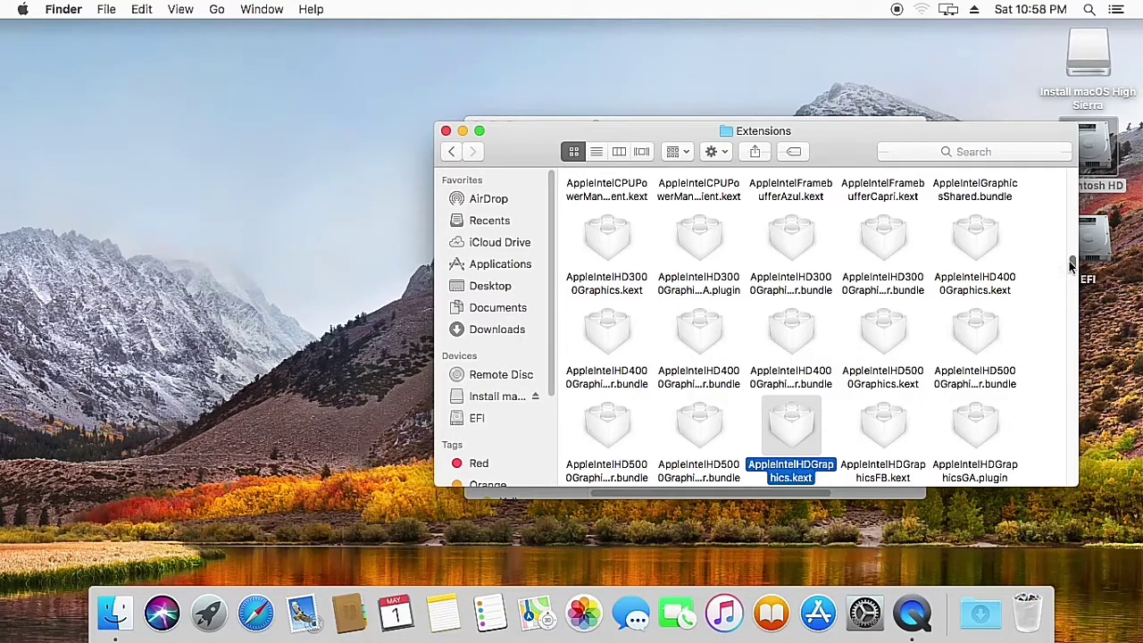
{"action": "scroll", "coordinate": [1070, 273], "scroll_direction": "down", "scroll_amount": 5}
{"action": "scroll", "coordinate": [1070, 273], "scroll_direction": "up", "scroll_amount": 2}
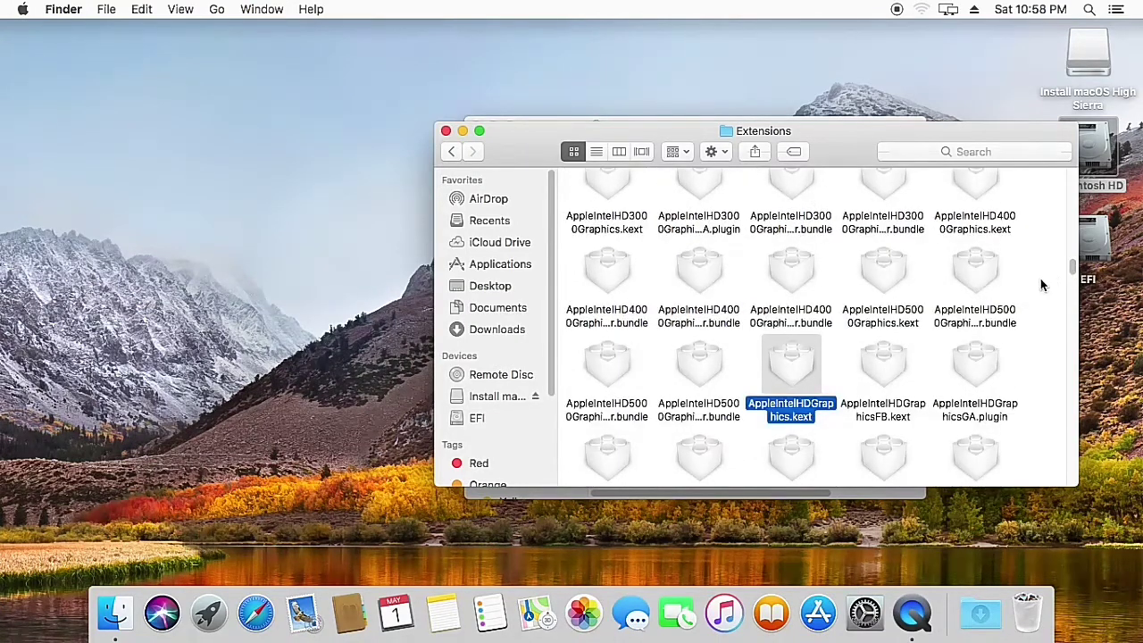
{"action": "scroll", "coordinate": [1022, 268], "scroll_direction": "down", "scroll_amount": 1}
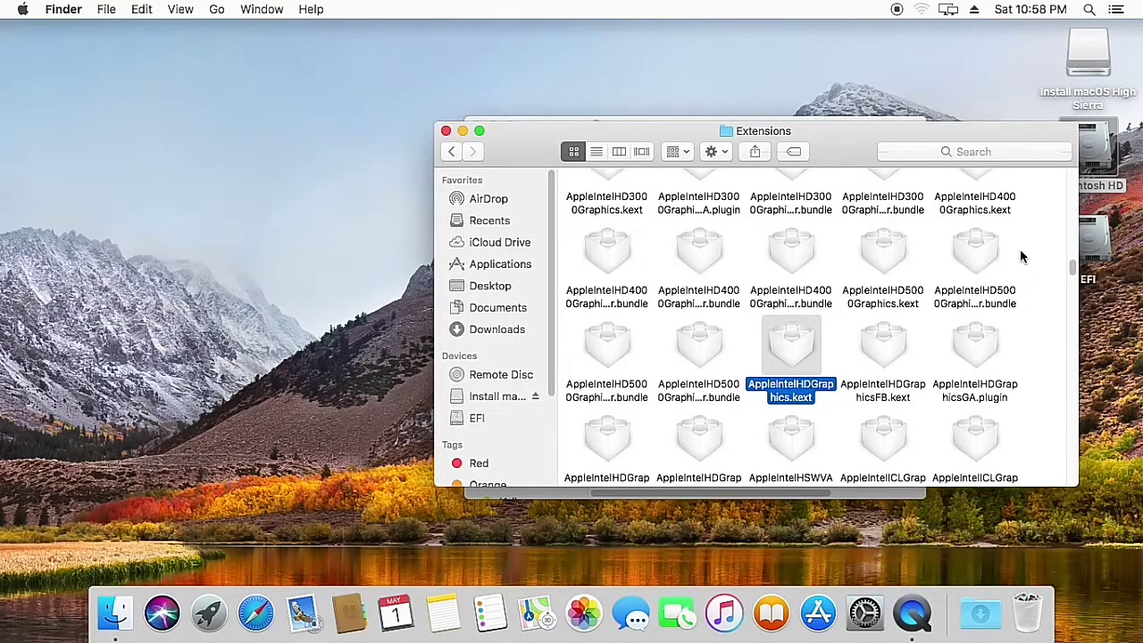
{"action": "scroll", "coordinate": [982, 258], "scroll_direction": "down", "scroll_amount": 2}
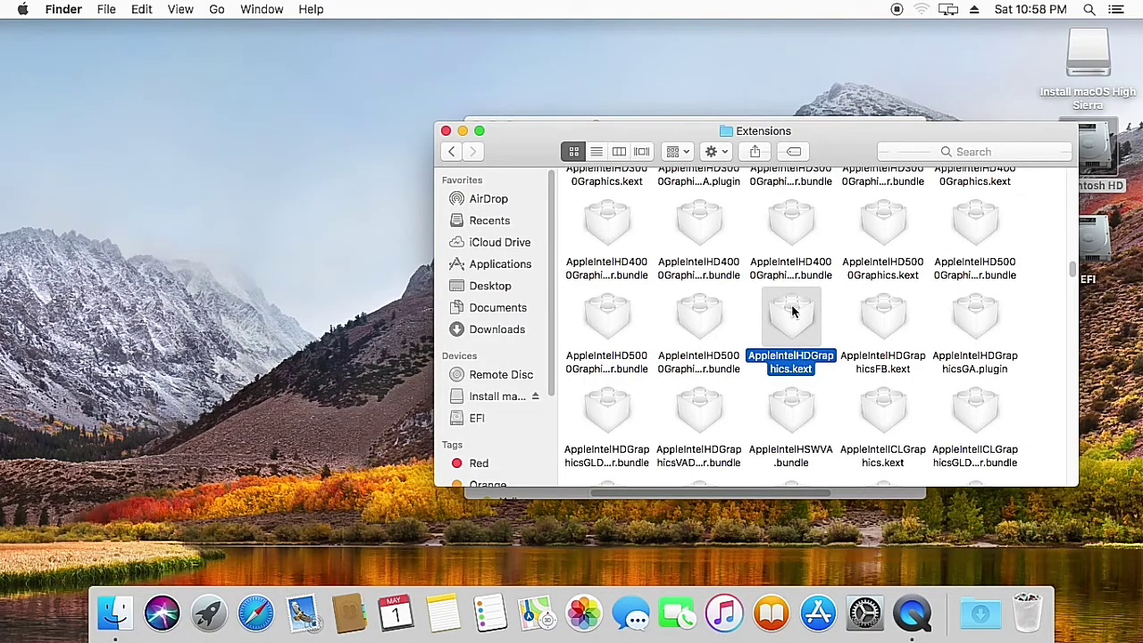
Step: Add the AppleIntelHDGraphics VAD bundle, FB kext, GA plugin and GLD bundle to the selection
{"action": "left_click", "coordinate": [709, 406], "text": "super"}
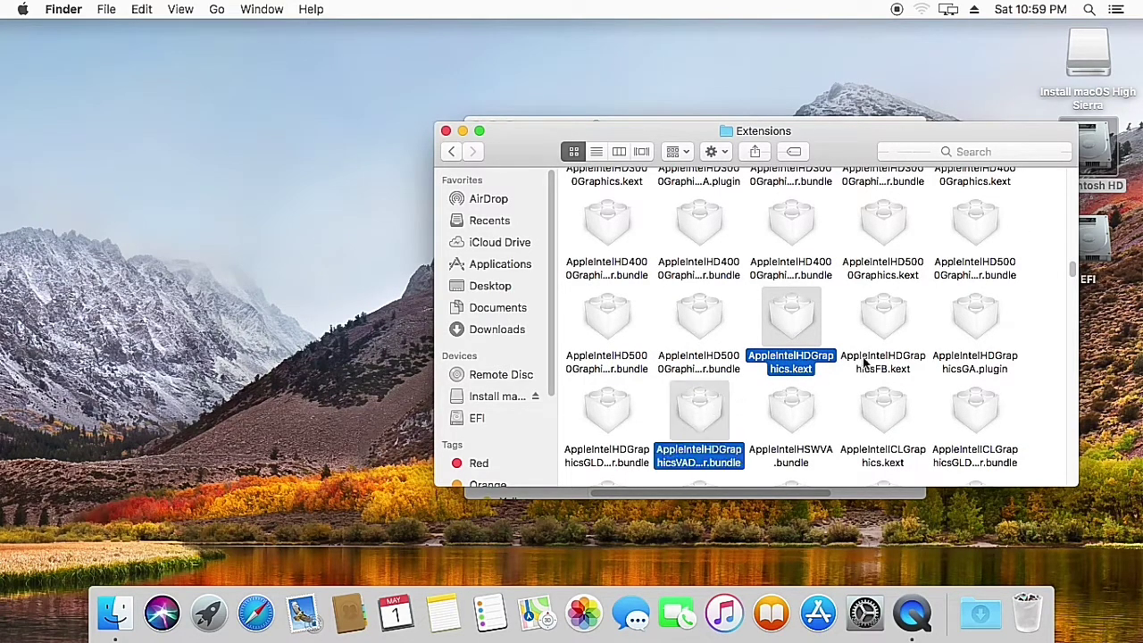
{"action": "left_click", "coordinate": [886, 330], "text": "super"}
{"action": "left_click", "coordinate": [968, 332], "text": "super"}
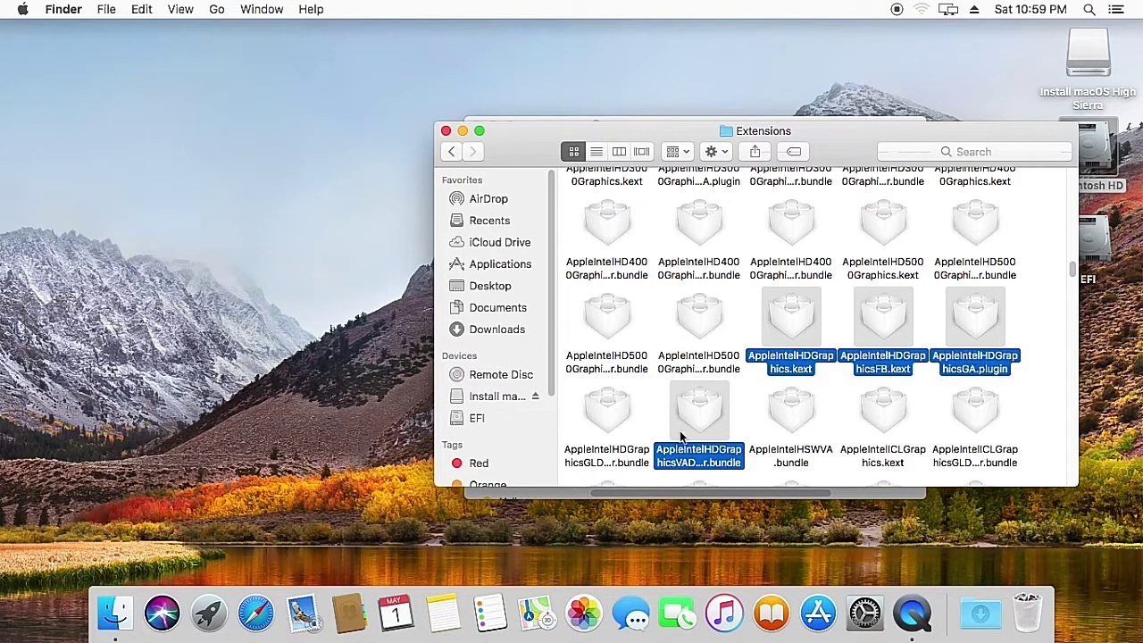
{"action": "left_click", "coordinate": [612, 413], "text": "super"}
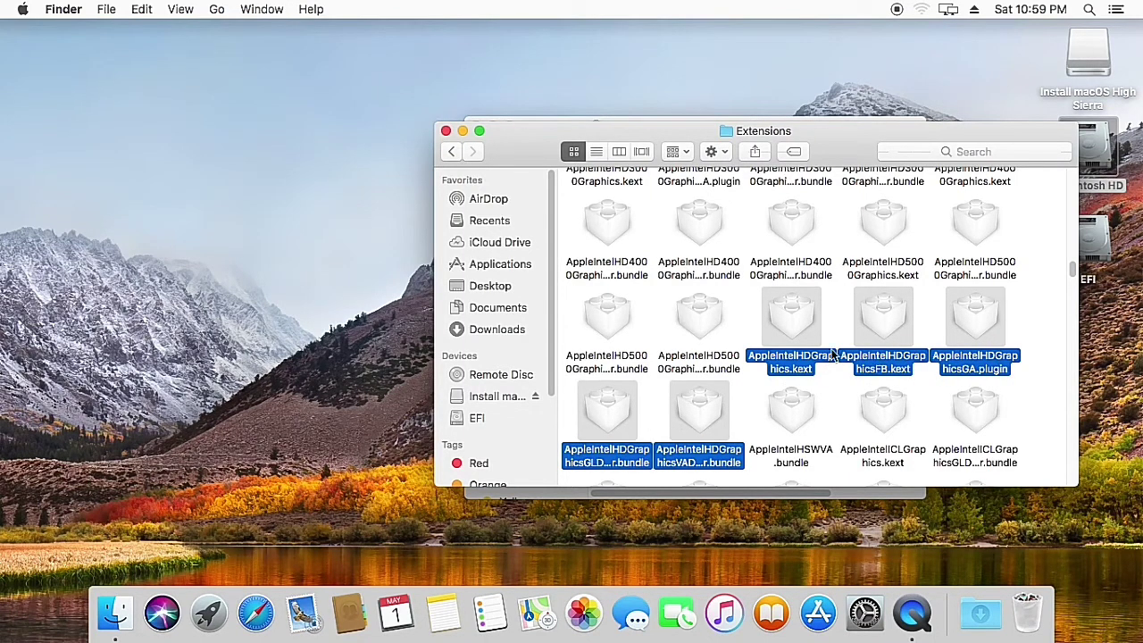
Step: Move the five selected graphics items to the Trash, authorizing with the admin password
{"action": "right_click", "coordinate": [876, 323]}
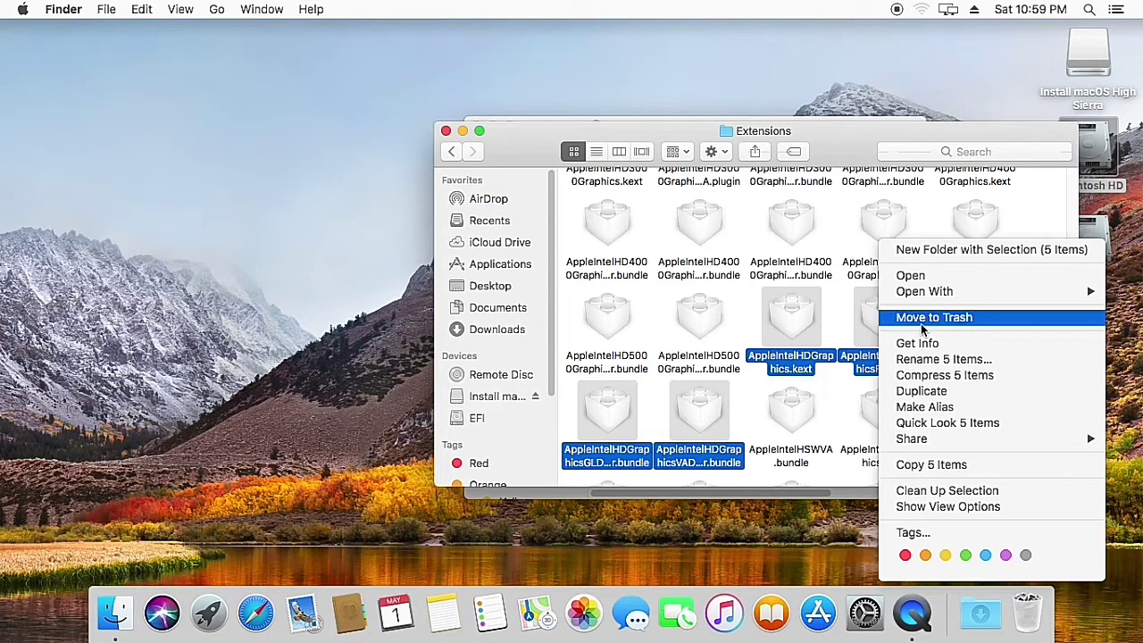
{"action": "left_click", "coordinate": [920, 317]}
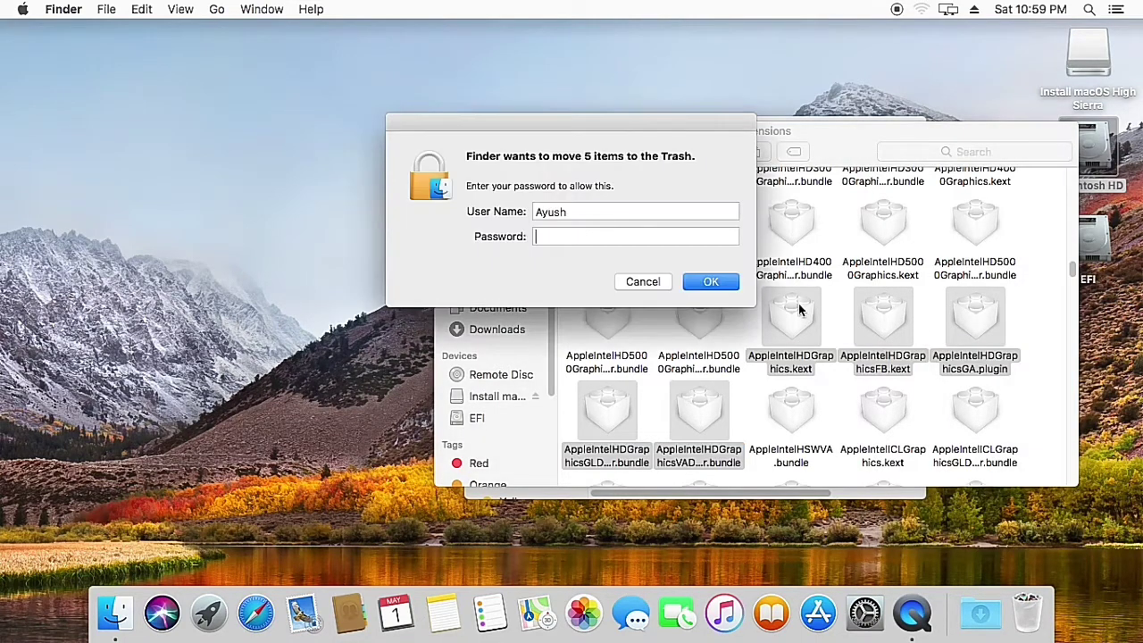
{"action": "type", "text": "*****"}
{"action": "key", "text": "Return"}
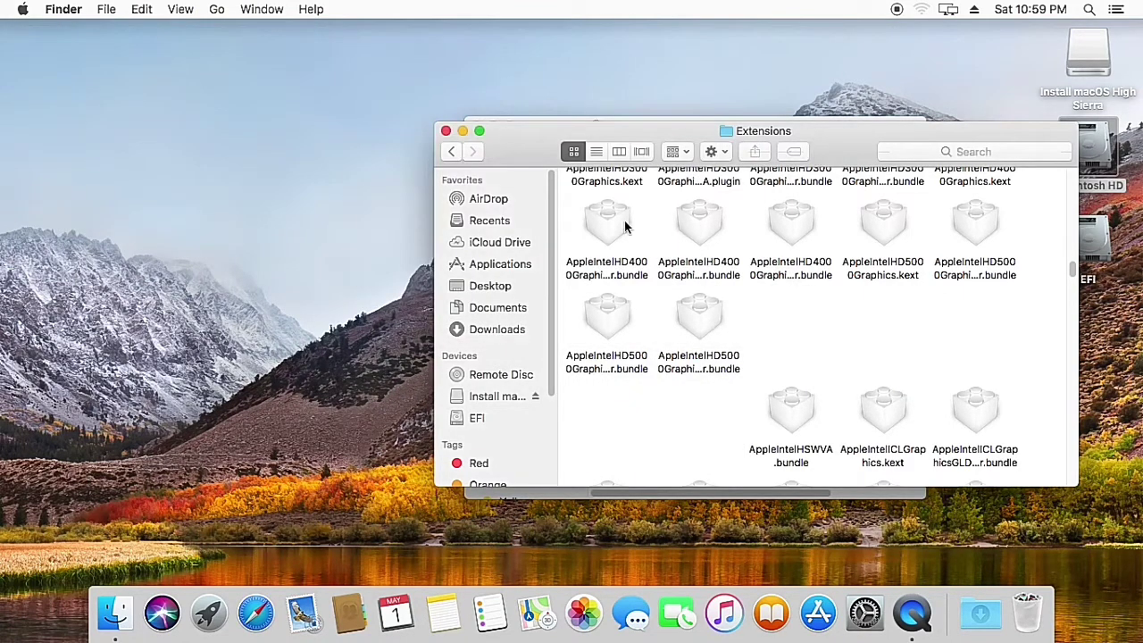
Step: Close the Extensions window, move the QECI Legacy 10.12 window aside, and open High Sierra Tools
{"action": "left_click", "coordinate": [445, 130]}
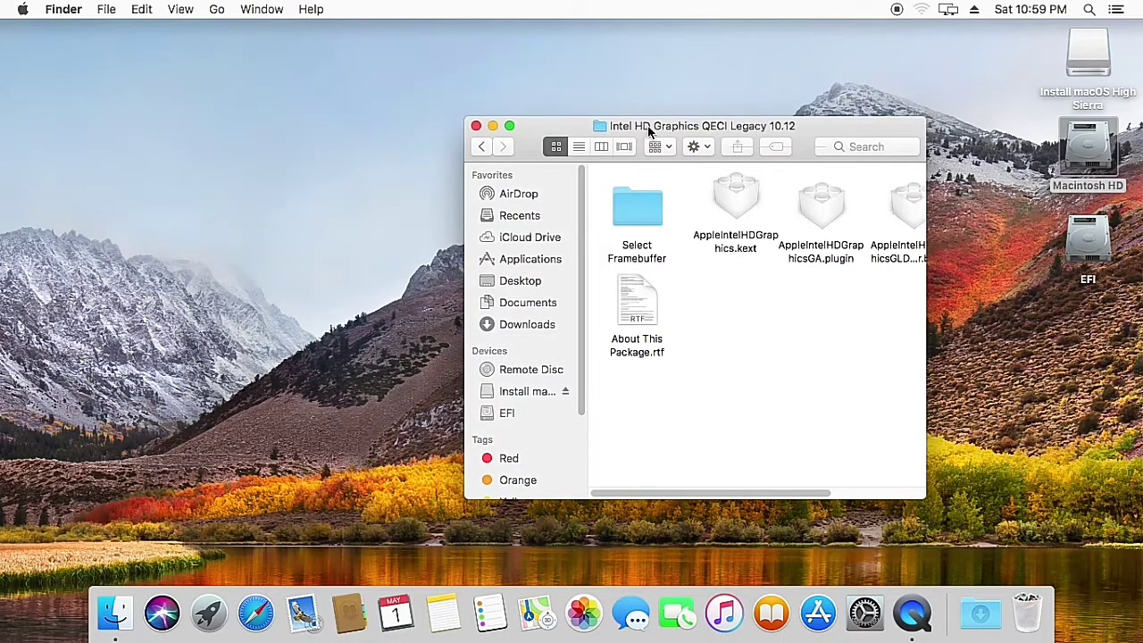
{"action": "left_click_drag", "start_coordinate": [651, 128], "coordinate": [395, 106]}
{"action": "left_click", "coordinate": [863, 198]}
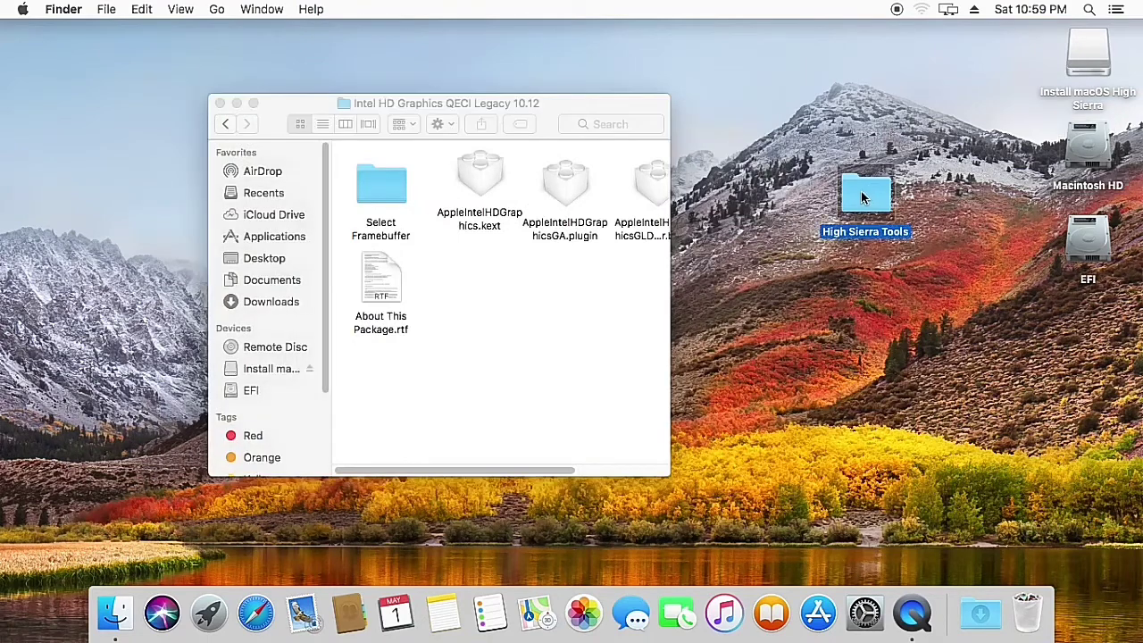
{"action": "double_click", "coordinate": [839, 194]}
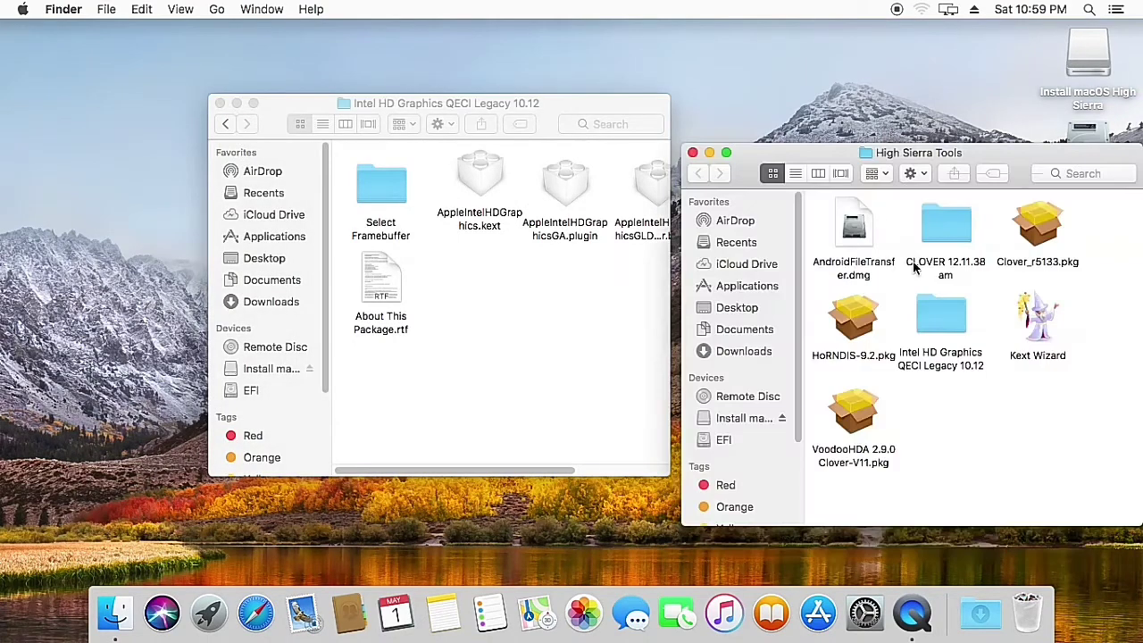
Step: Launch Kext Wizard from its context menu and close the High Sierra Tools window
{"action": "right_click", "coordinate": [1043, 336]}
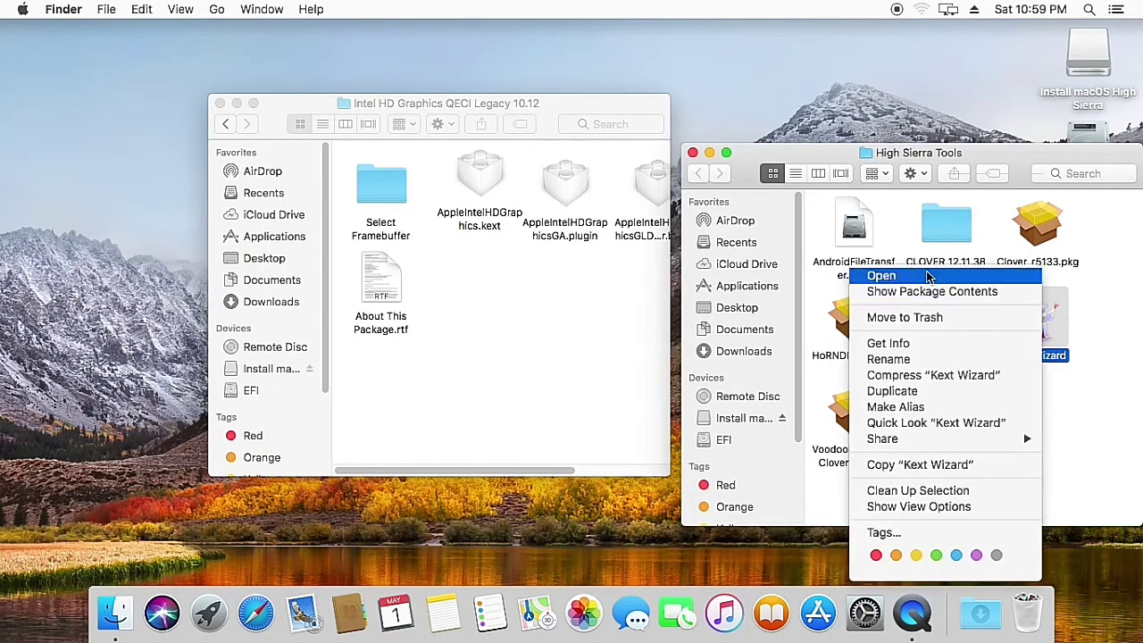
{"action": "left_click", "coordinate": [964, 271]}
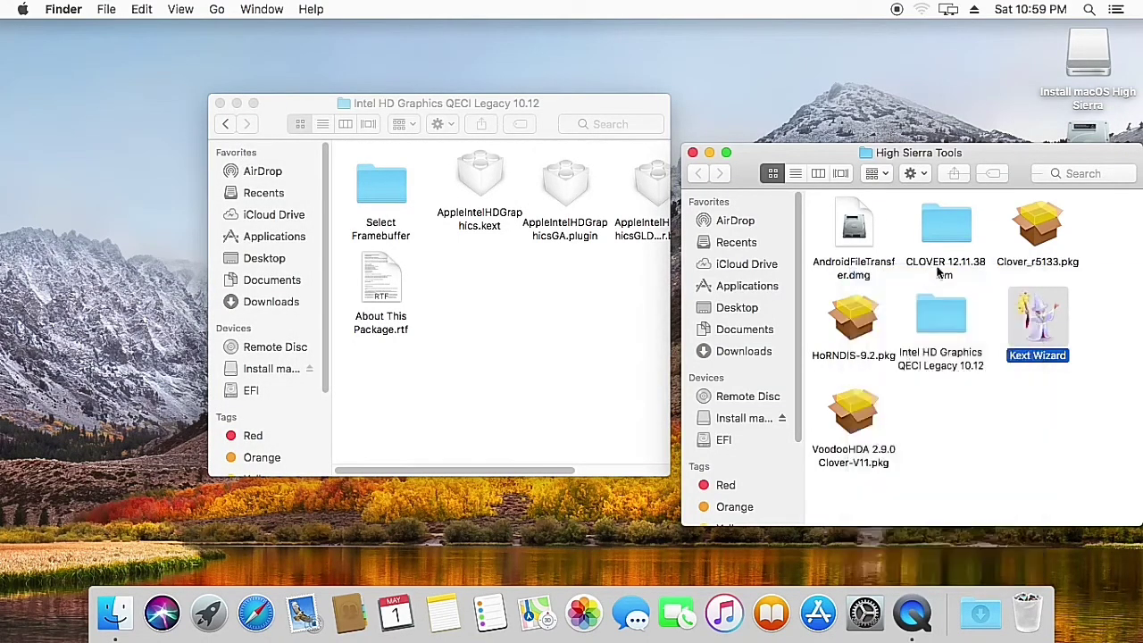
{"action": "left_click", "coordinate": [693, 152]}
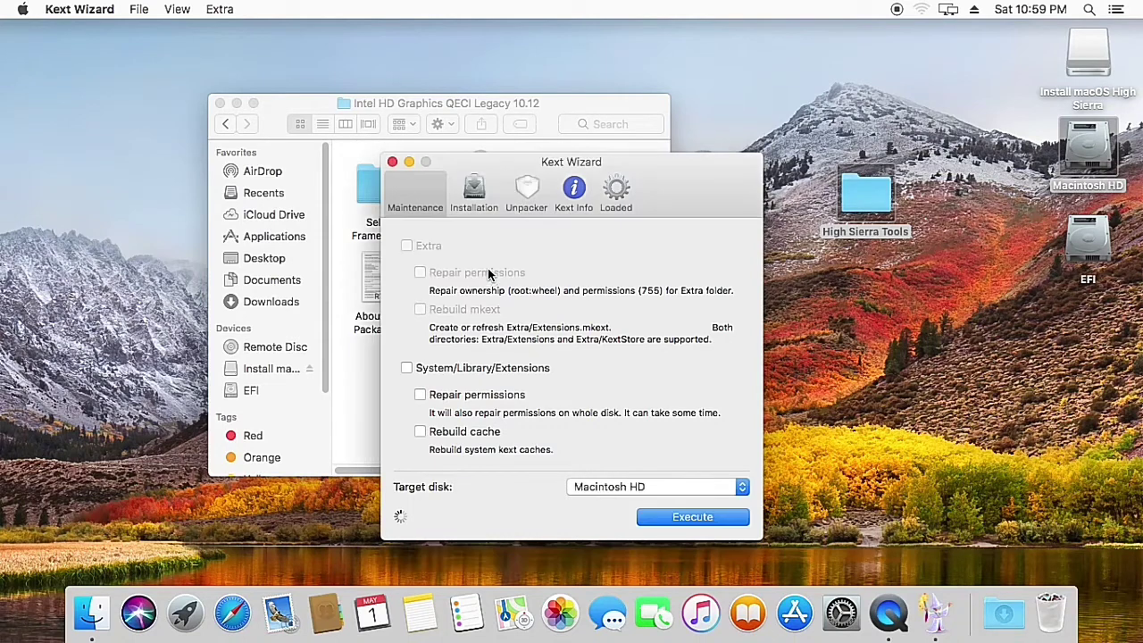
Step: Rebuild the System/Library/Extensions kext cache with Repair permissions unticked, authorising with the admin password
{"action": "left_click", "coordinate": [408, 367]}
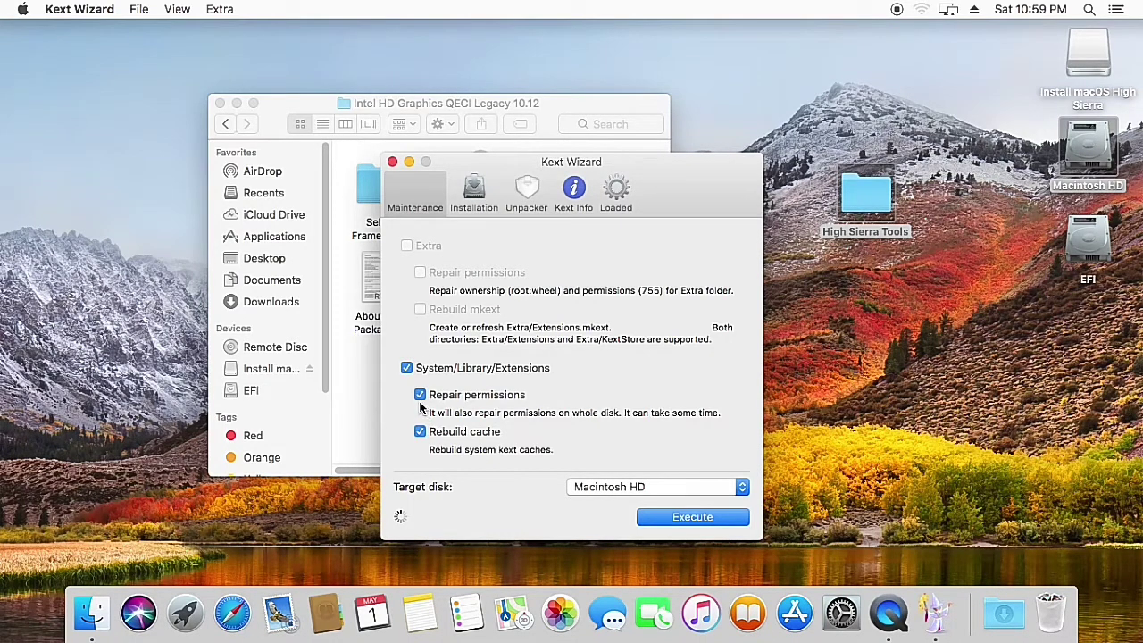
{"action": "left_click", "coordinate": [420, 395]}
{"action": "left_click", "coordinate": [658, 519]}
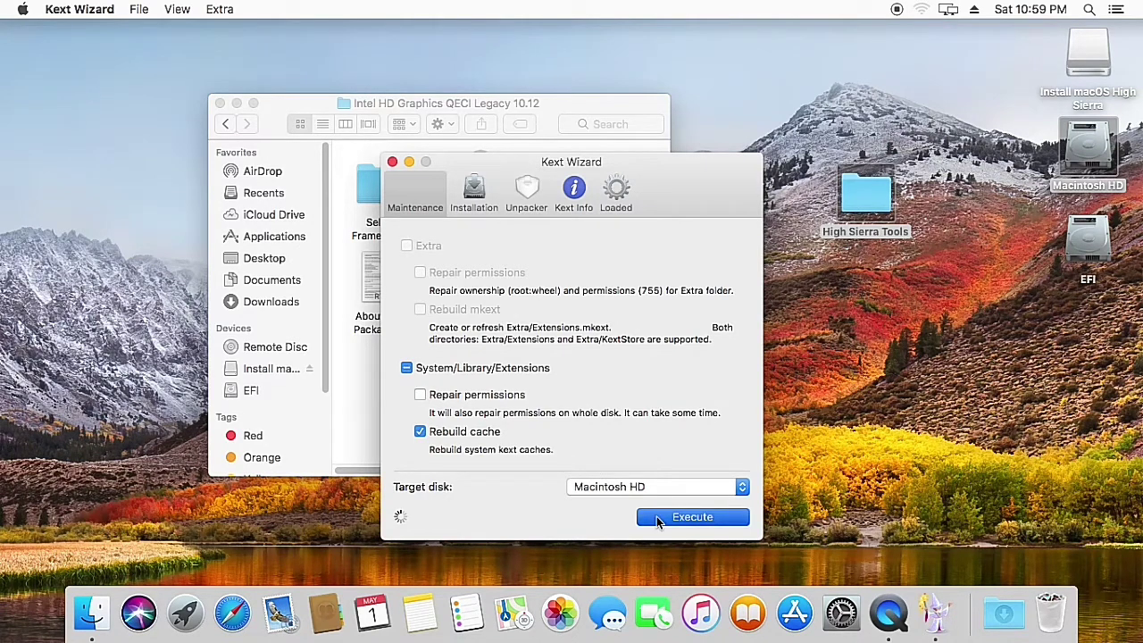
{"action": "type", "text": "a"}
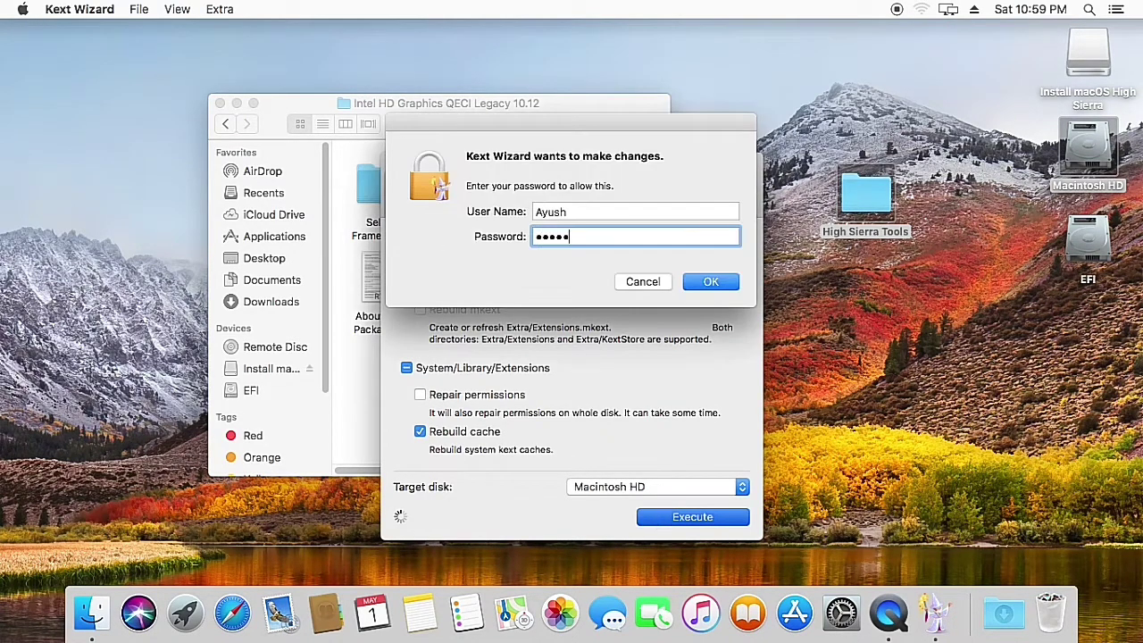
{"action": "key", "text": "Return"}
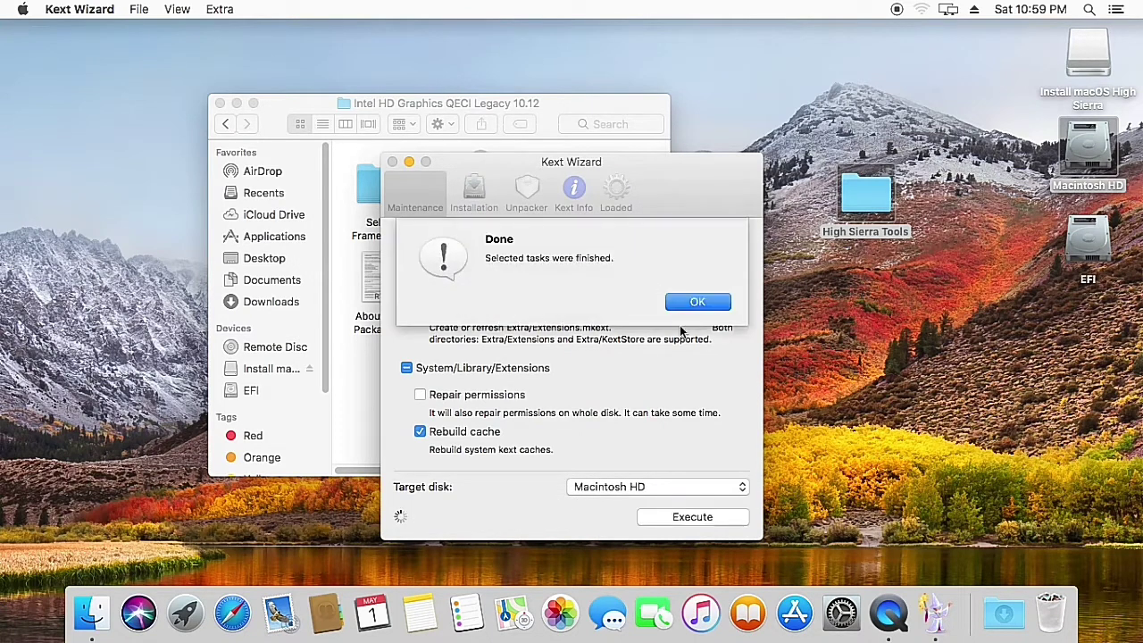
{"action": "key", "text": "Return"}
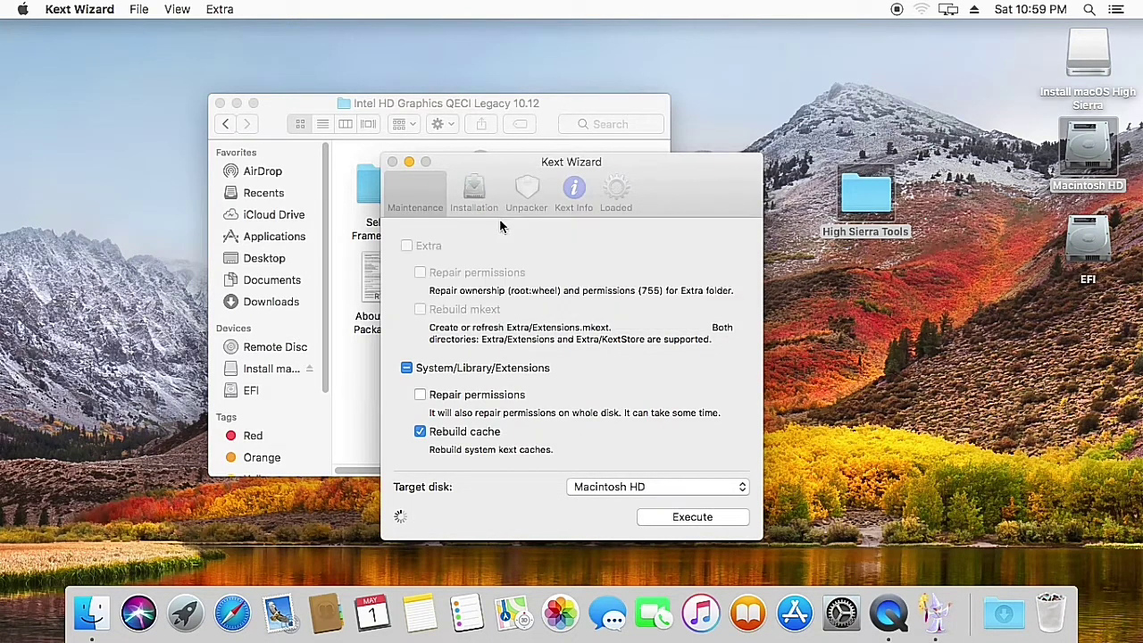
Step: Switch Kext Wizard to installation, move it right, and sort the legacy folder's icons by name
{"action": "left_click", "coordinate": [474, 192]}
{"action": "left_click_drag", "start_coordinate": [544, 161], "coordinate": [872, 179]}
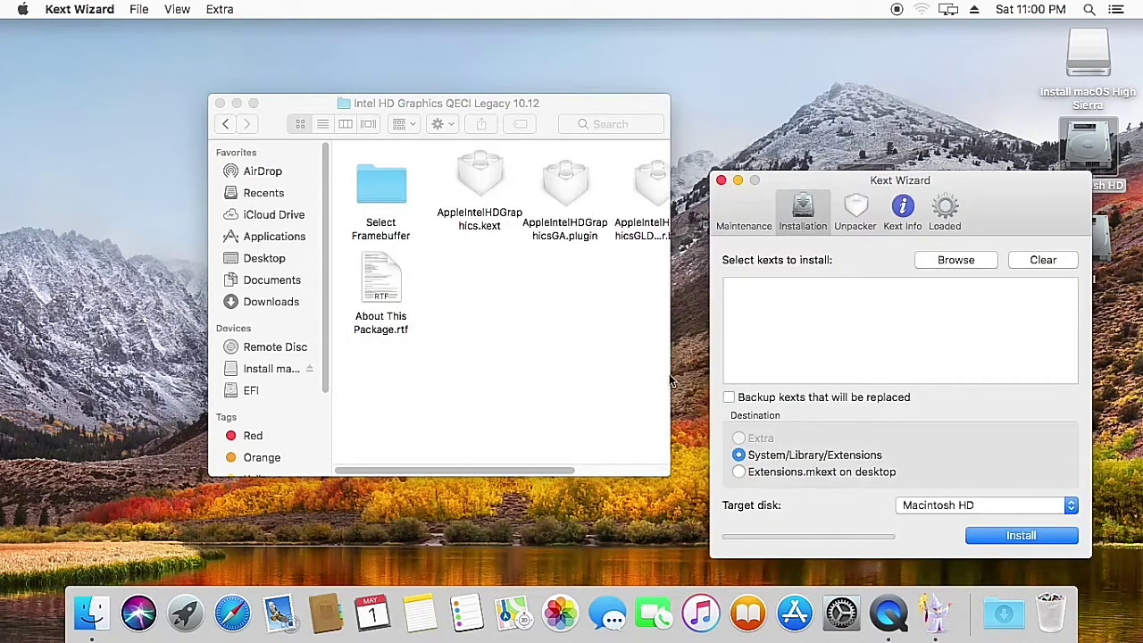
{"action": "right_click", "coordinate": [487, 268]}
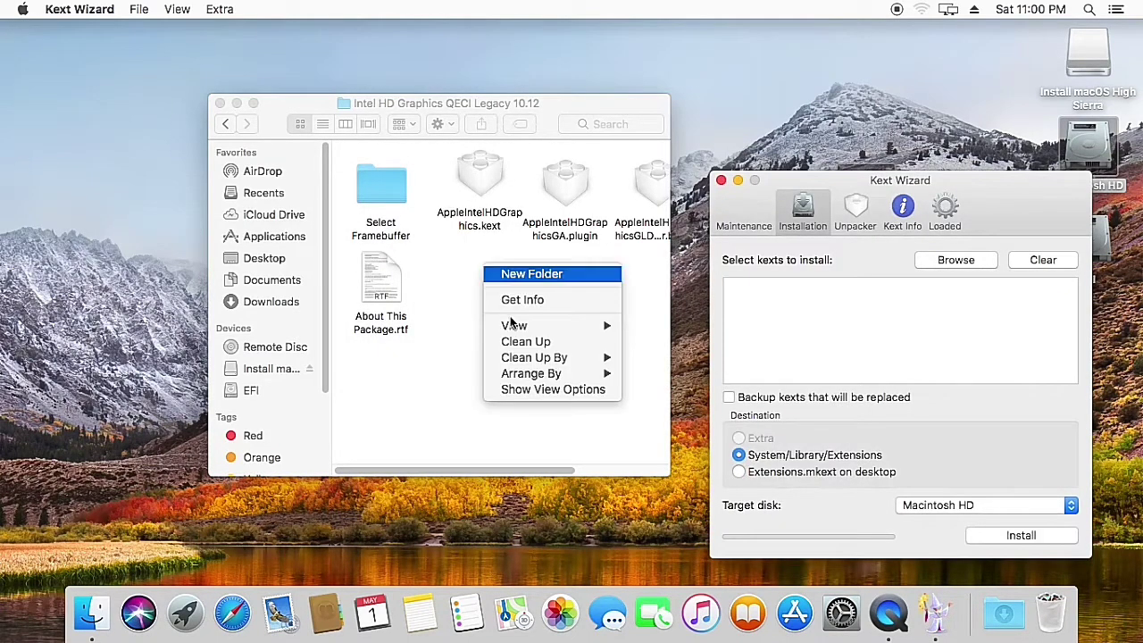
{"action": "mouse_move", "coordinate": [527, 359]}
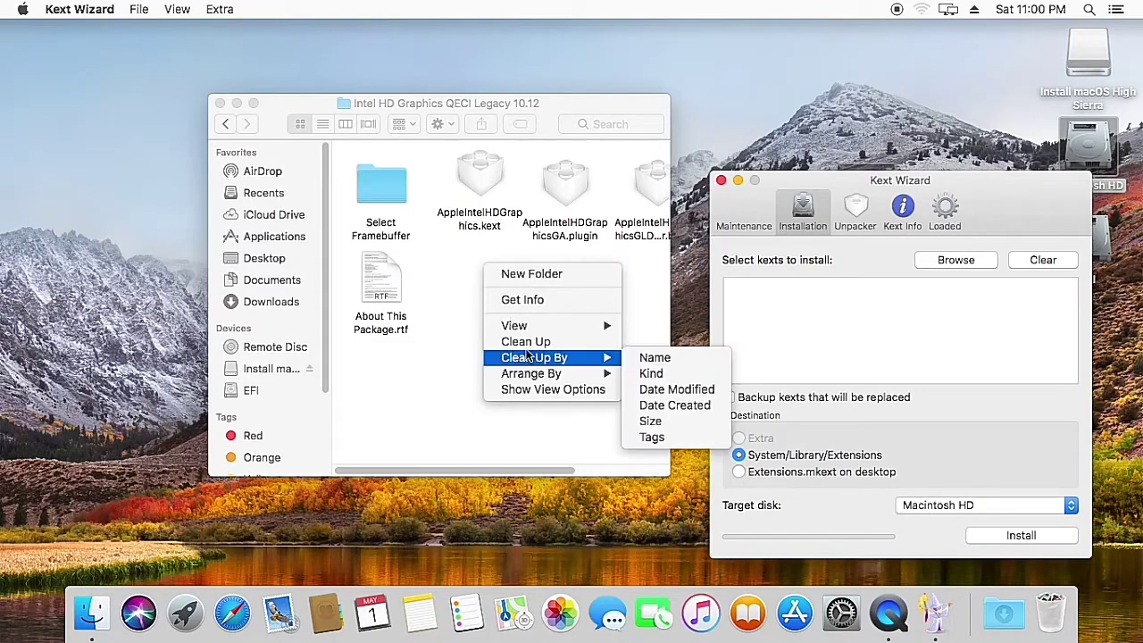
{"action": "left_click", "coordinate": [643, 357]}
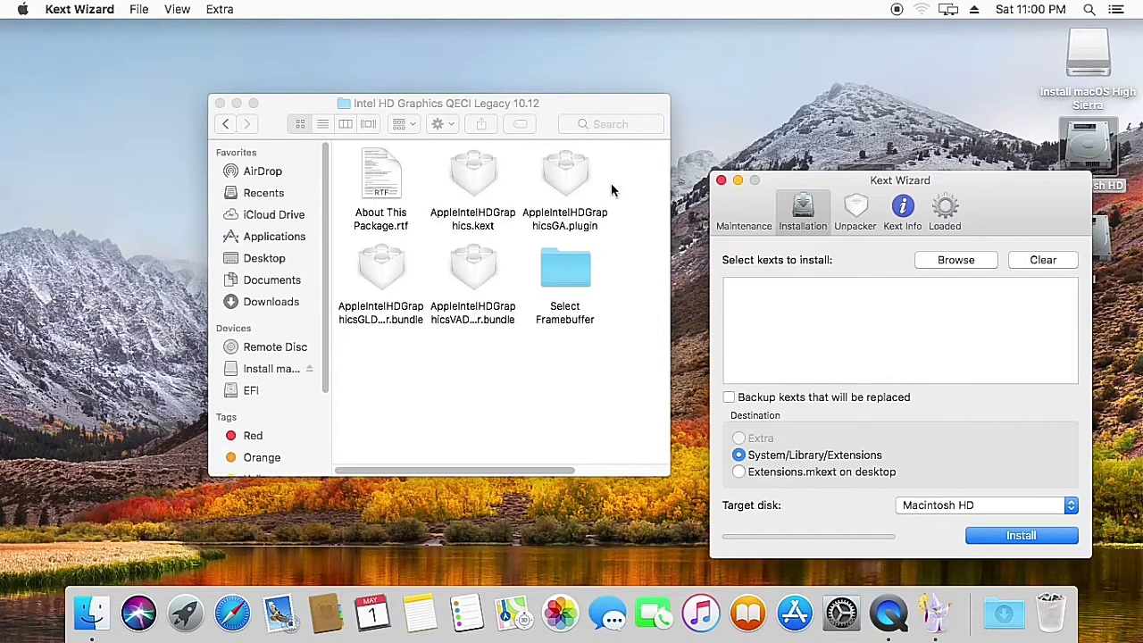
Step: Add the graphics kext and GA plugin to the install list and select the two bundles
{"action": "left_click_drag", "start_coordinate": [610, 183], "coordinate": [460, 185]}
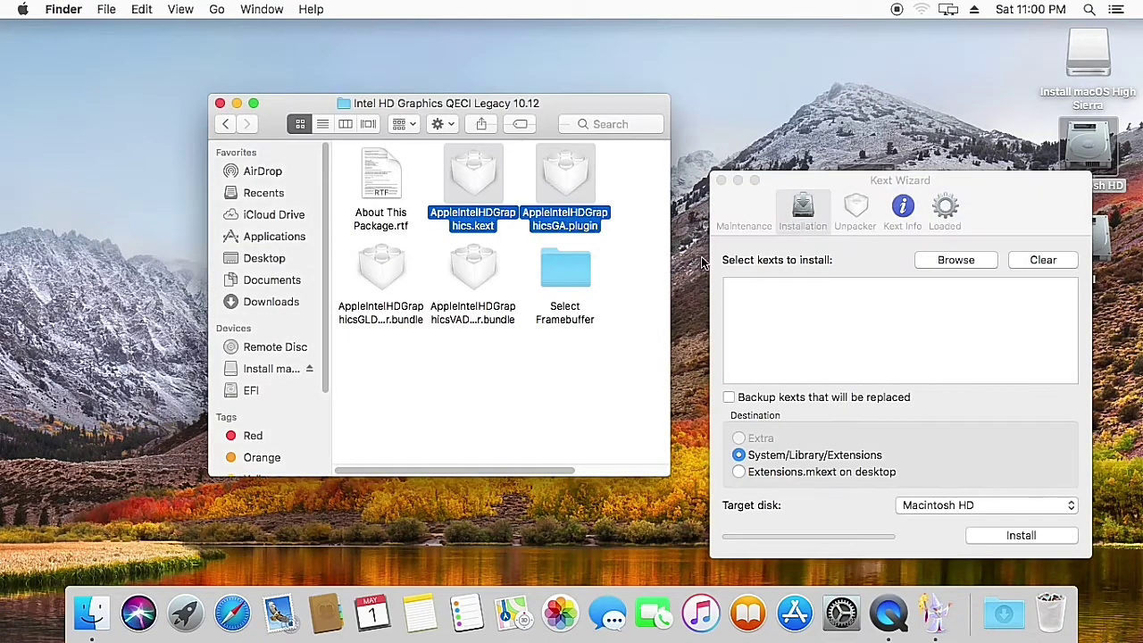
{"action": "left_click_drag", "start_coordinate": [538, 183], "coordinate": [817, 310]}
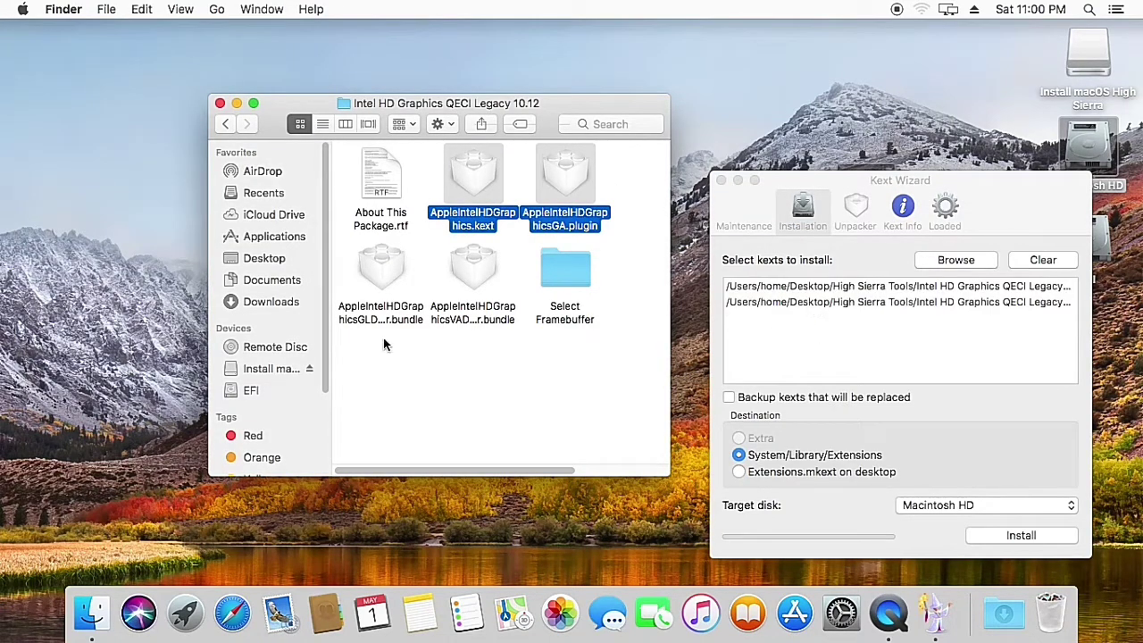
{"action": "left_click_drag", "start_coordinate": [360, 341], "coordinate": [790, 353]}
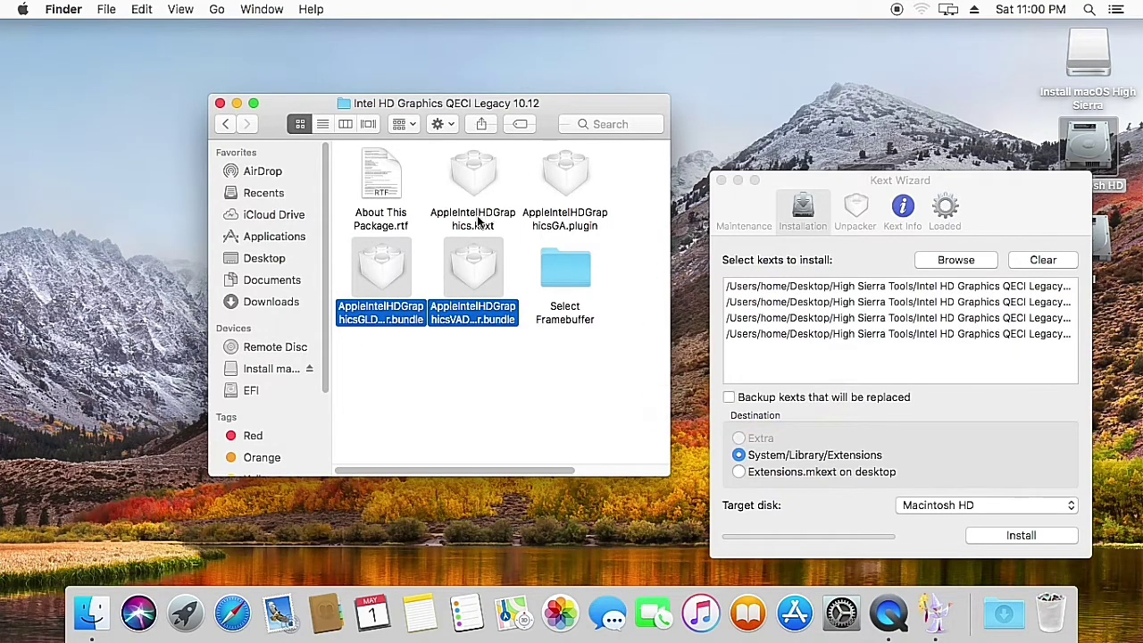
Step: Open the SingleLink > Alternate 2 > LCD+VGA LW1 framebuffer folder, queue AppleIntelHDGraphicsFB.kext, and install all five kexts
{"action": "double_click", "coordinate": [564, 268]}
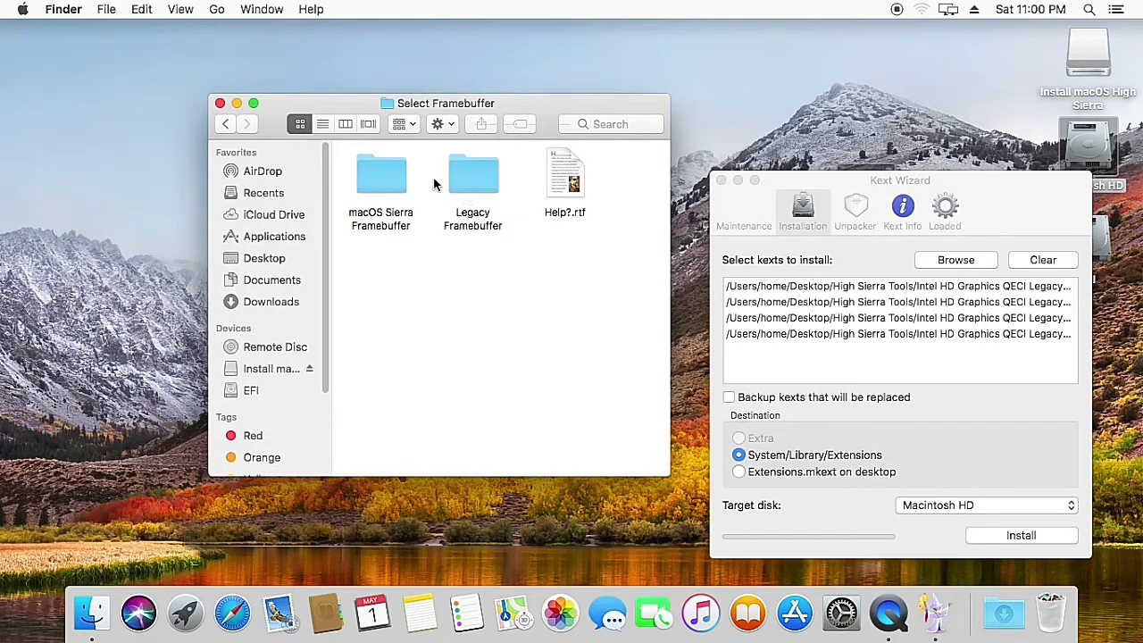
{"action": "double_click", "coordinate": [386, 182]}
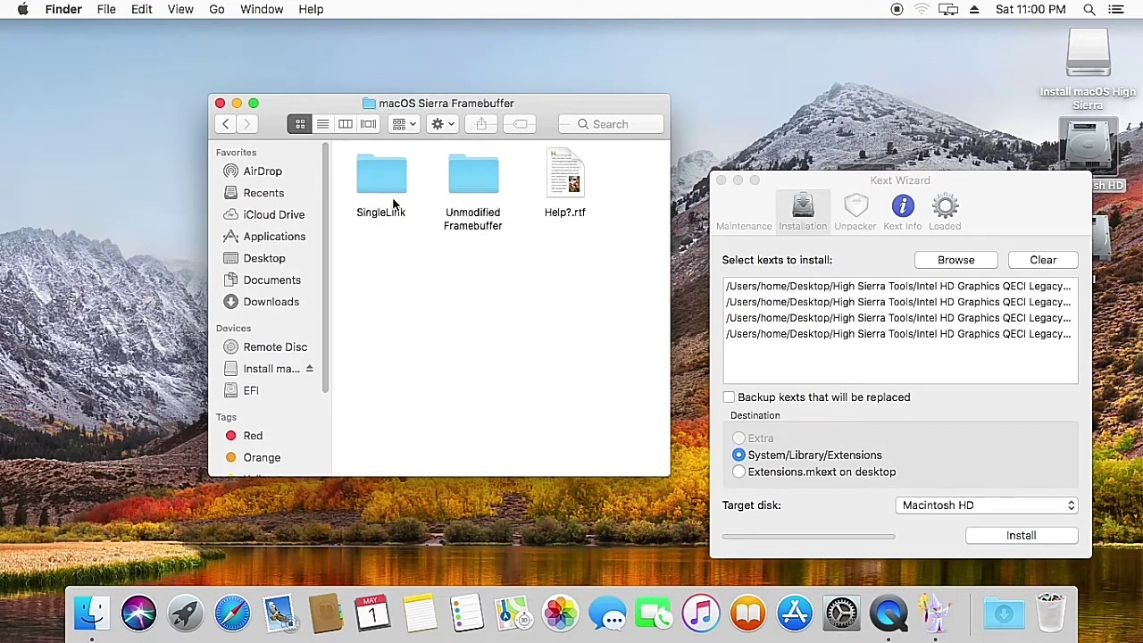
{"action": "double_click", "coordinate": [397, 183]}
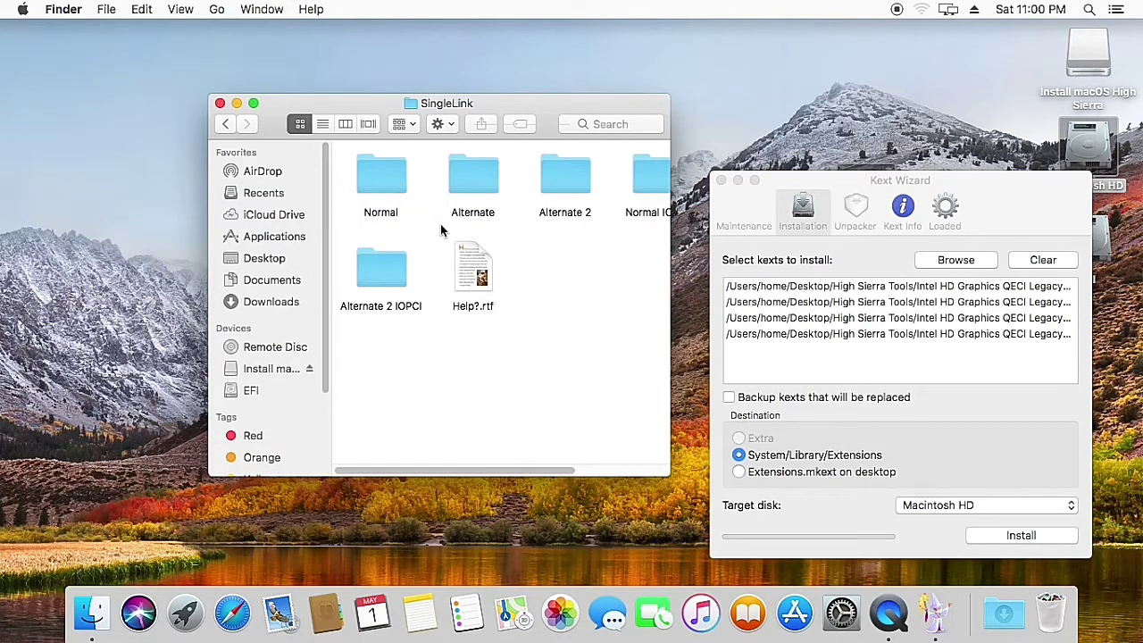
{"action": "double_click", "coordinate": [564, 174]}
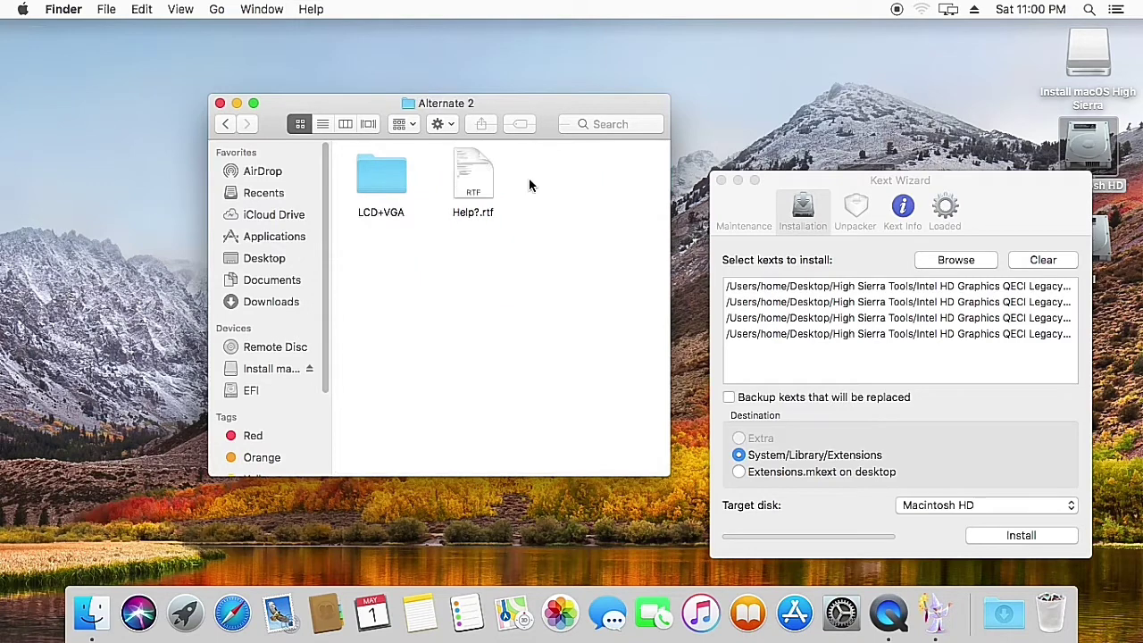
{"action": "double_click", "coordinate": [384, 176]}
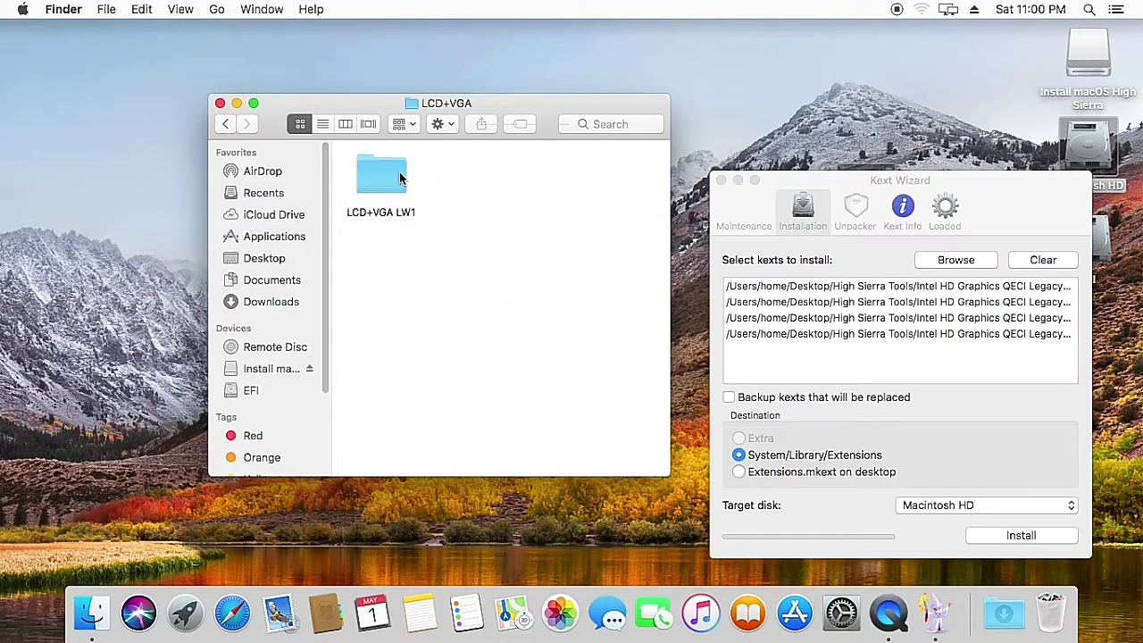
{"action": "double_click", "coordinate": [379, 185]}
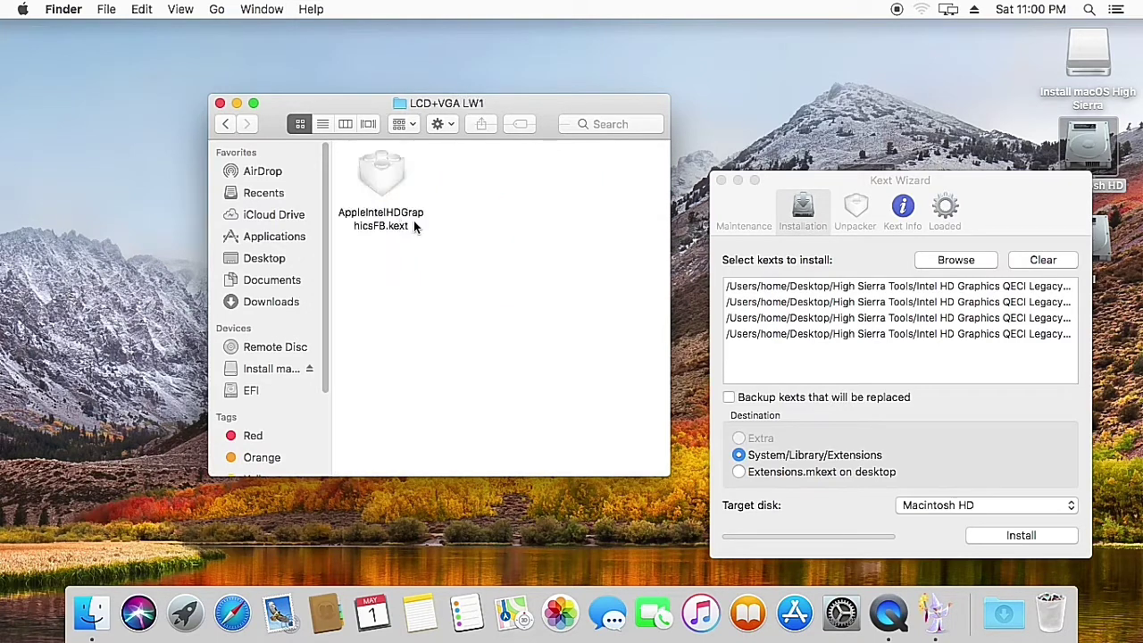
{"action": "left_click_drag", "start_coordinate": [377, 180], "coordinate": [747, 359]}
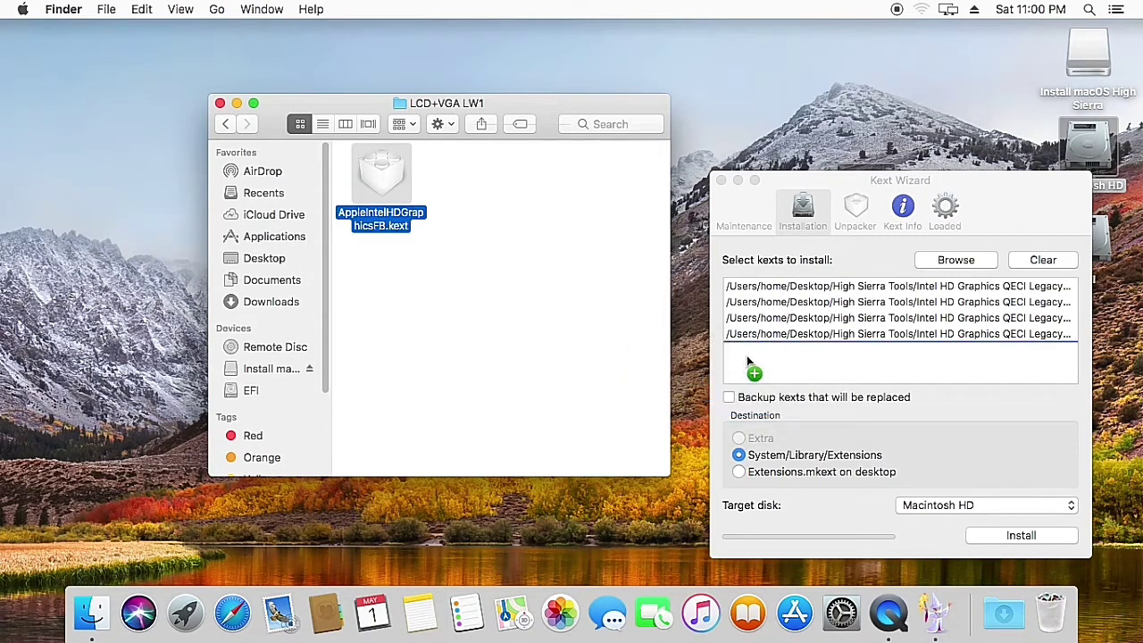
{"action": "left_click", "coordinate": [1021, 535]}
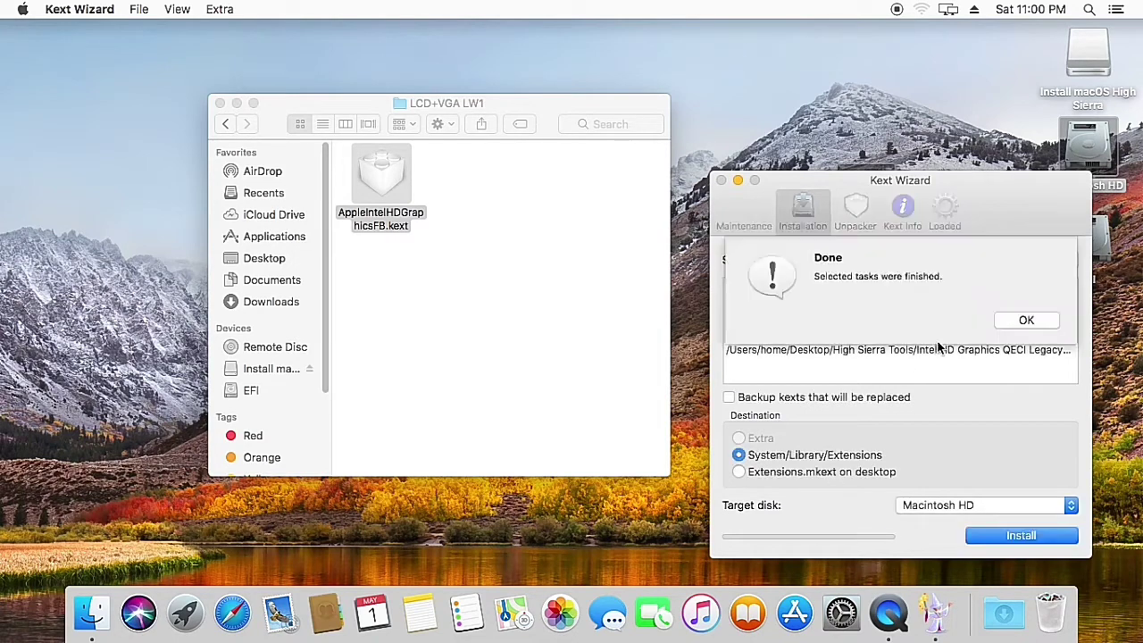
Step: Confirm the install, rebuild the kext cache from Maintenance, confirm Done, and quit Kext Wizard
{"action": "left_click", "coordinate": [1015, 320]}
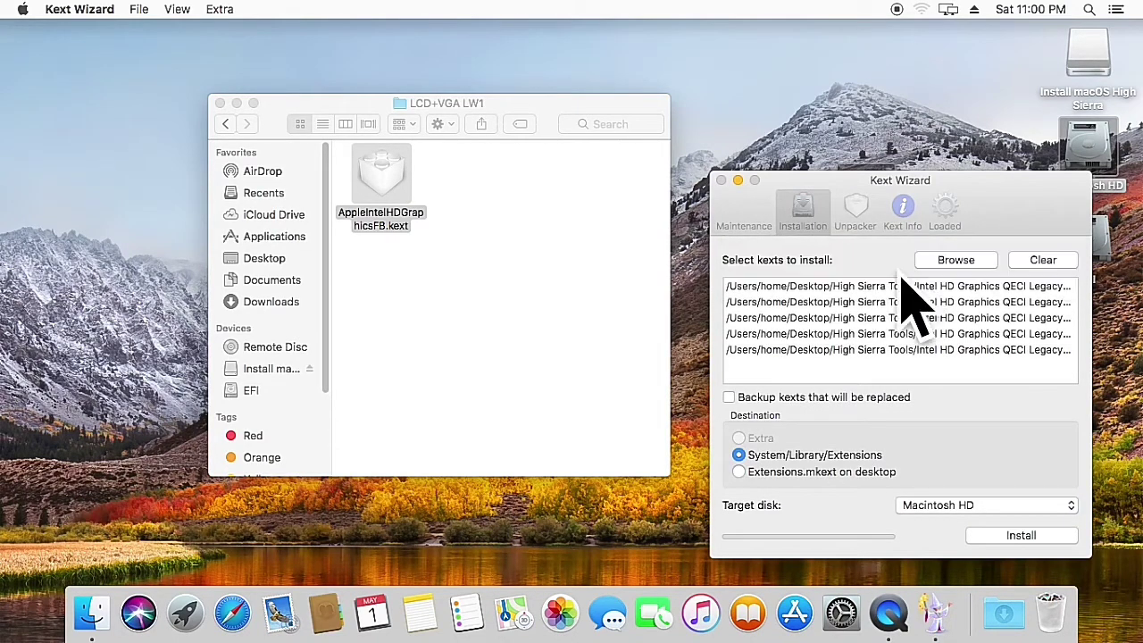
{"action": "left_click", "coordinate": [745, 221]}
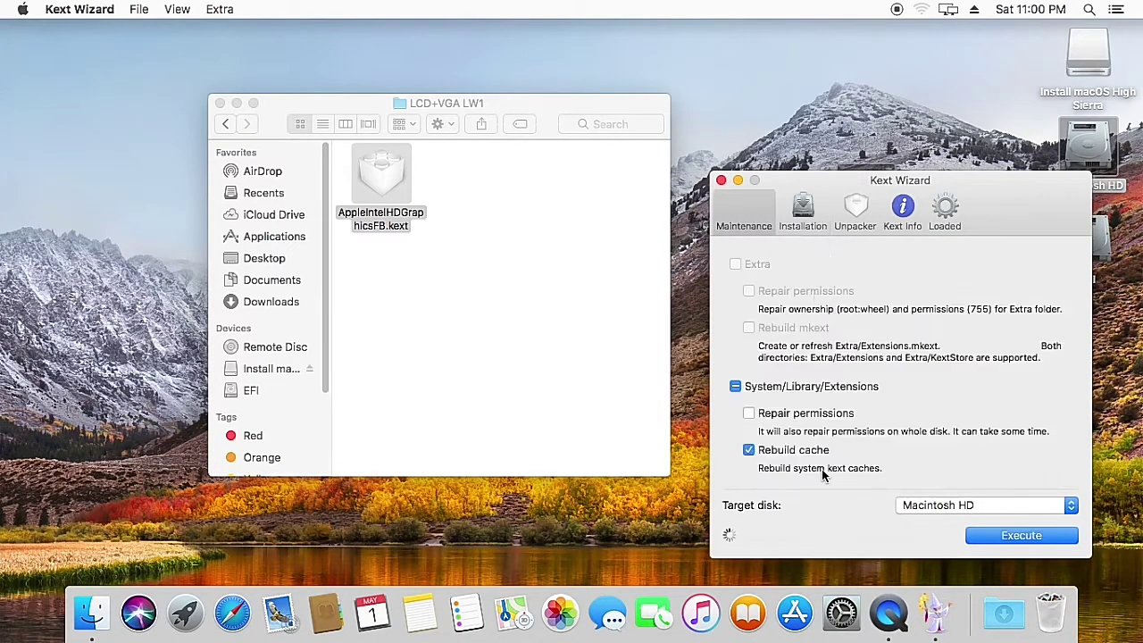
{"action": "left_click", "coordinate": [1001, 538]}
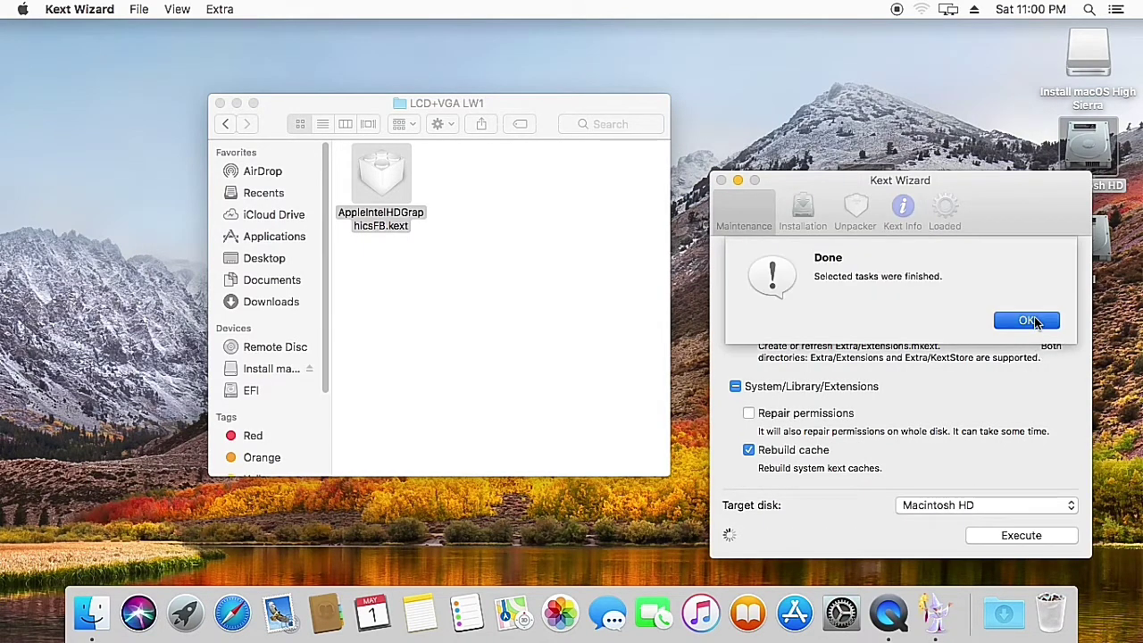
{"action": "left_click", "coordinate": [1034, 318]}
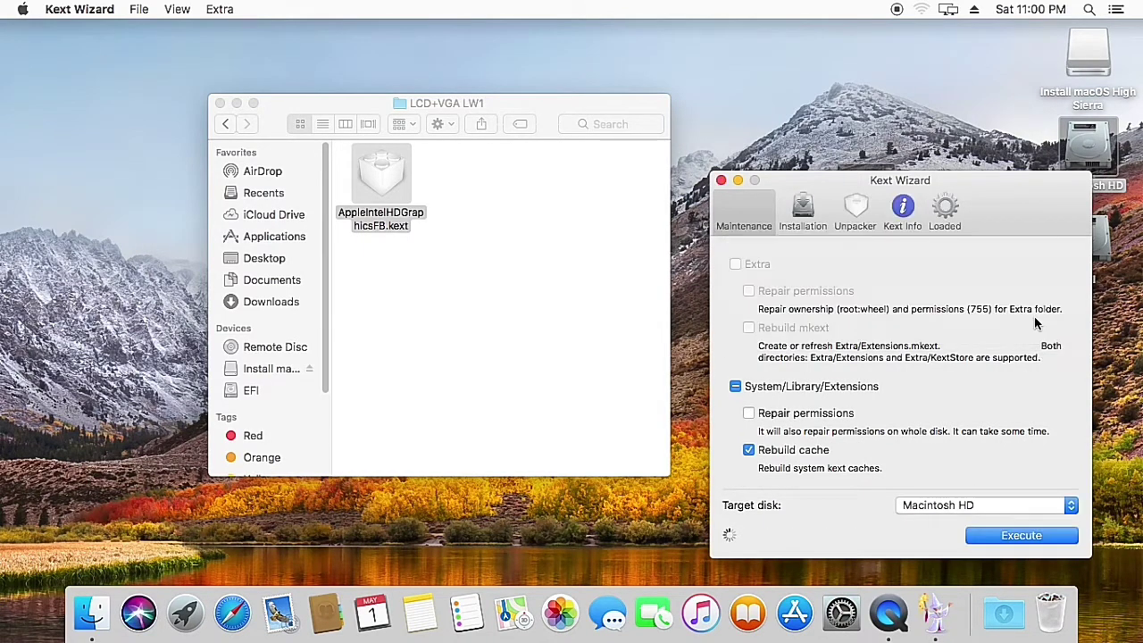
{"action": "left_click", "coordinate": [721, 179]}
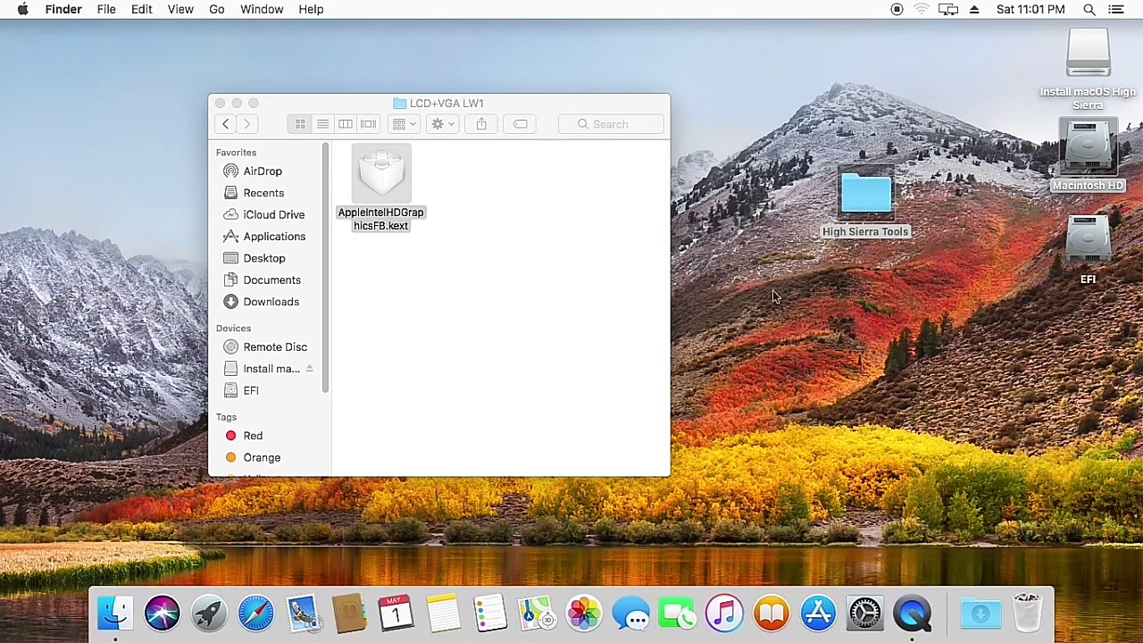
Step: Close the LCD+VGA LW1 window and restart the Mac from the Apple menu
{"action": "left_click", "coordinate": [220, 104]}
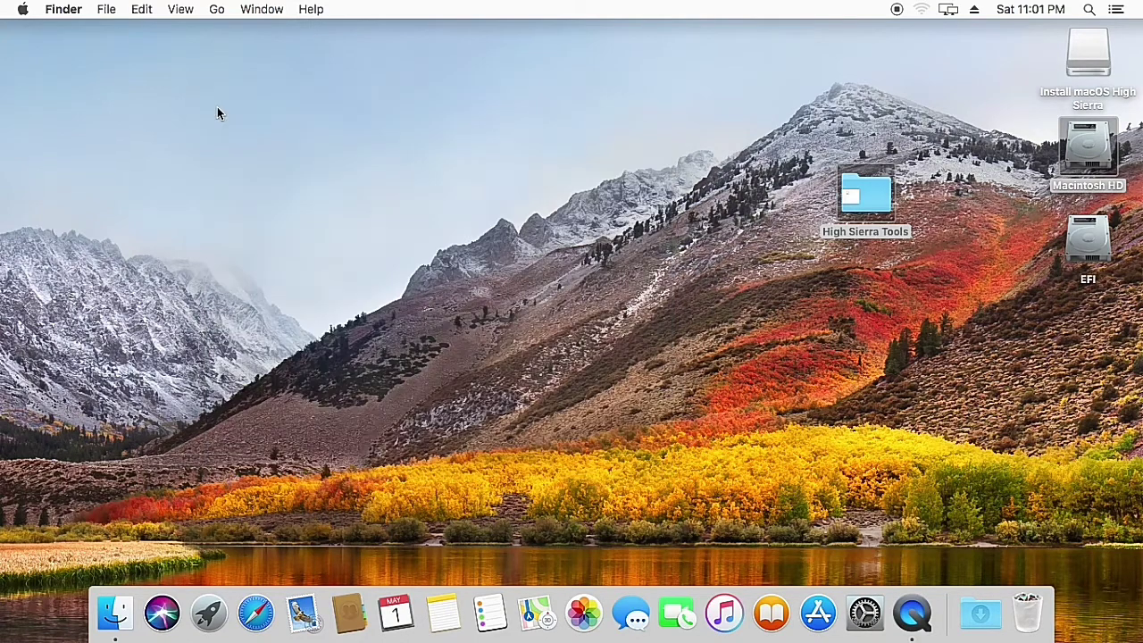
{"action": "left_click", "coordinate": [22, 9]}
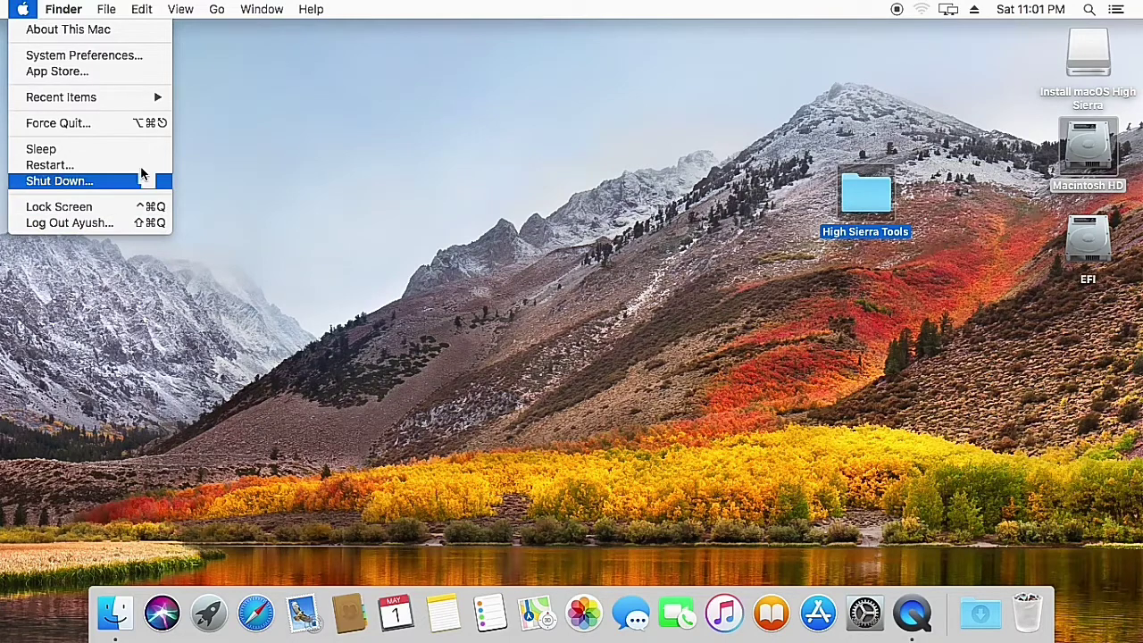
{"action": "key", "text": "Escape"}
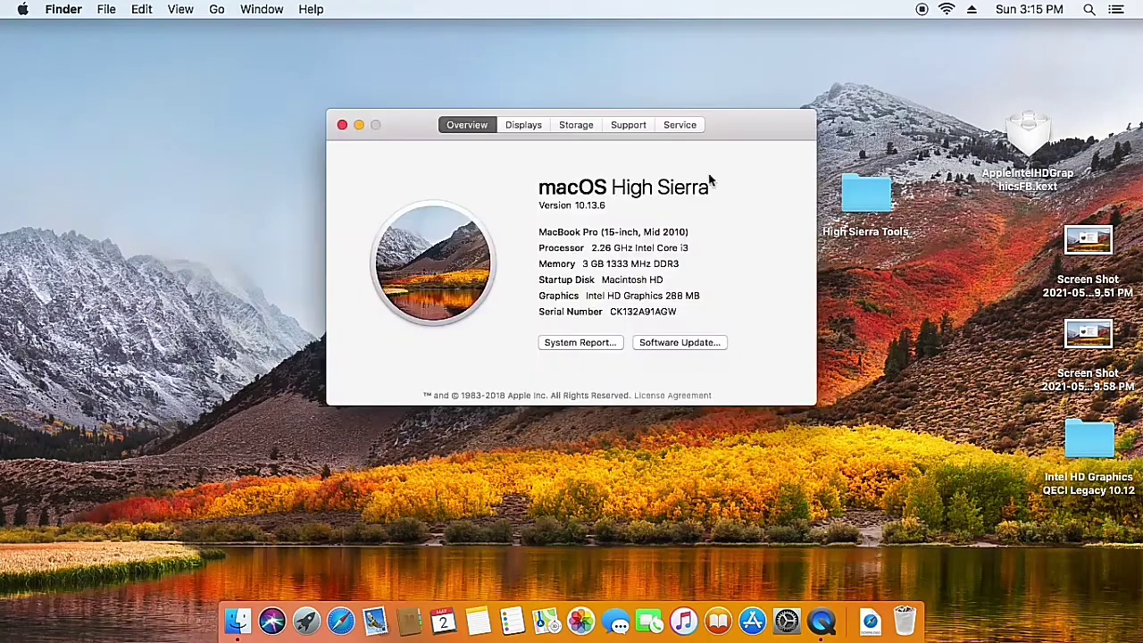
Step: Check About This Mac lists Intel HD Graphics 288 MB, then launch System Preferences and close it
{"action": "left_click_drag", "start_coordinate": [713, 130], "coordinate": [719, 189]}
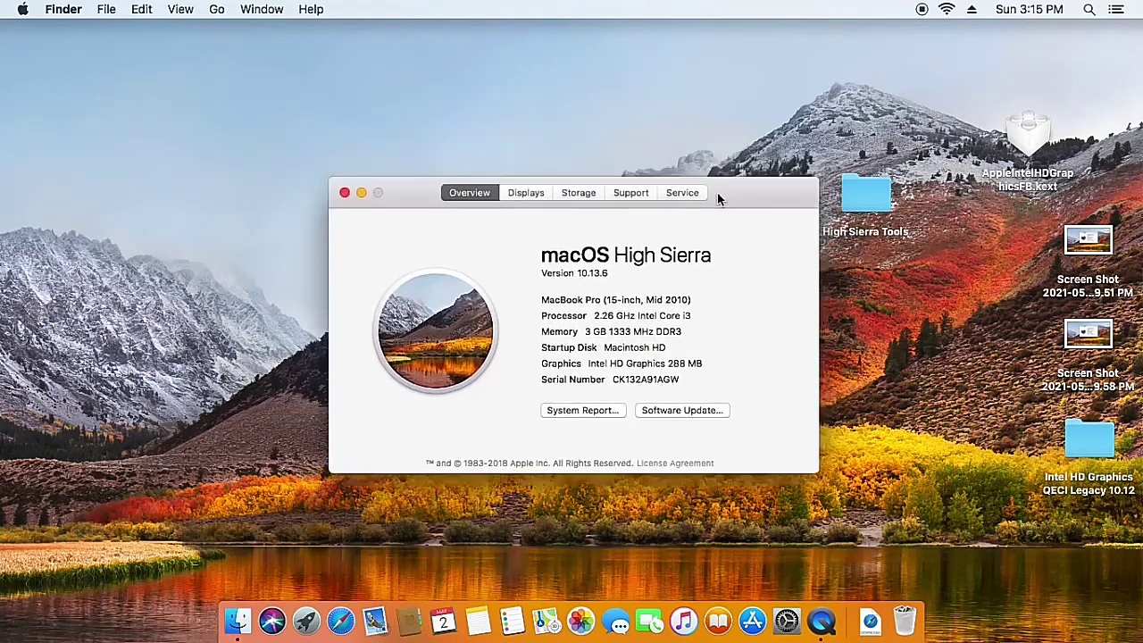
{"action": "left_click_drag", "start_coordinate": [592, 354], "coordinate": [731, 357]}
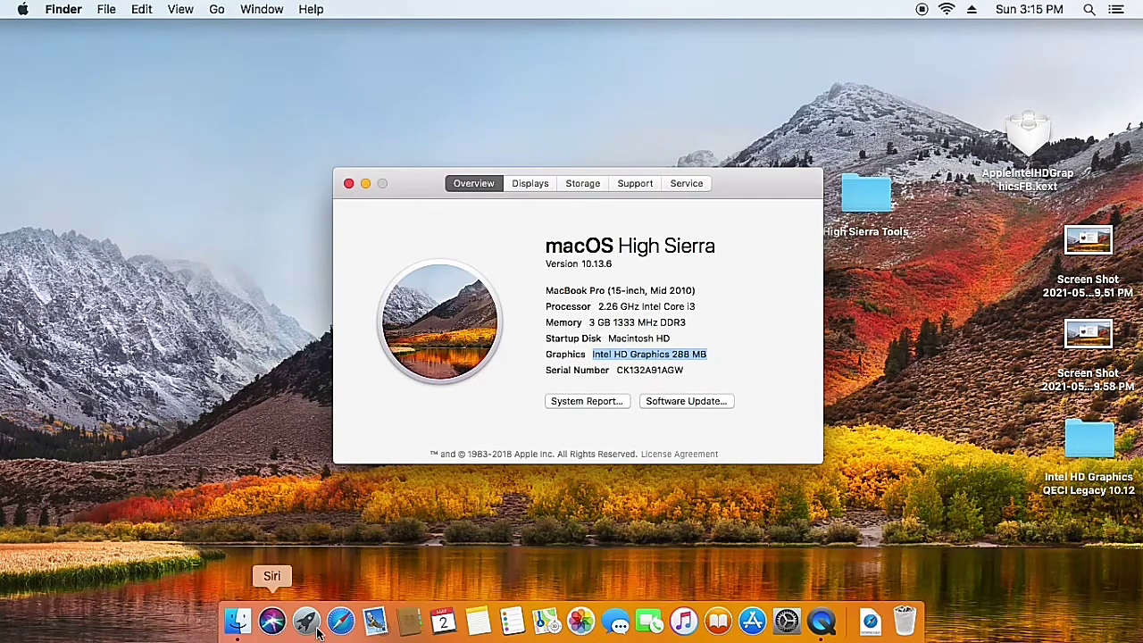
{"action": "left_click", "coordinate": [785, 622]}
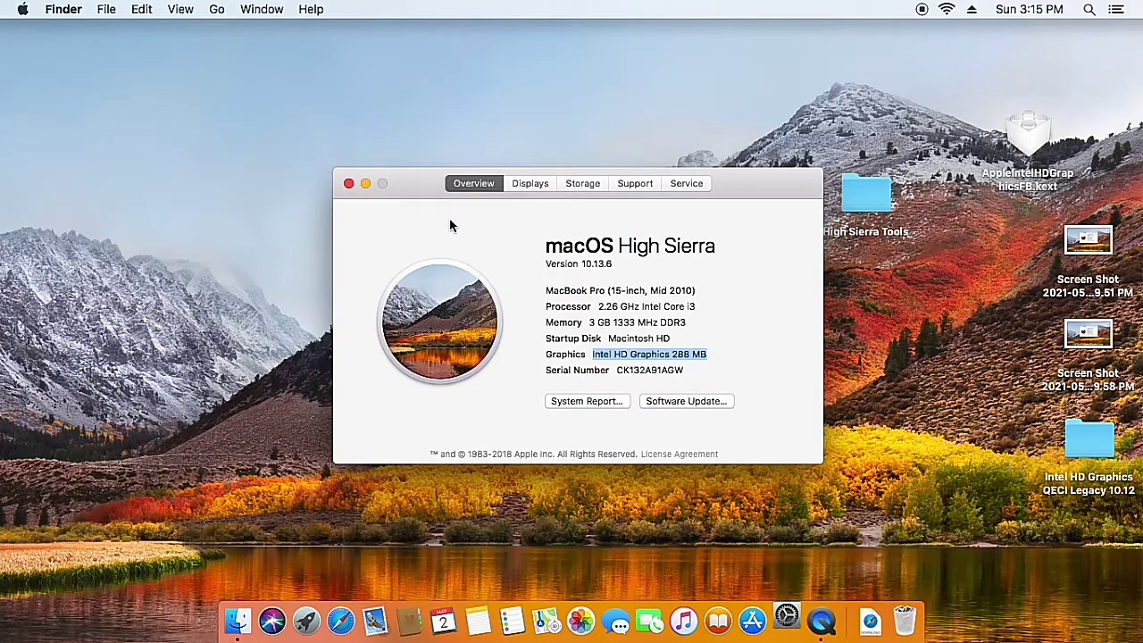
{"action": "left_click", "coordinate": [349, 183]}
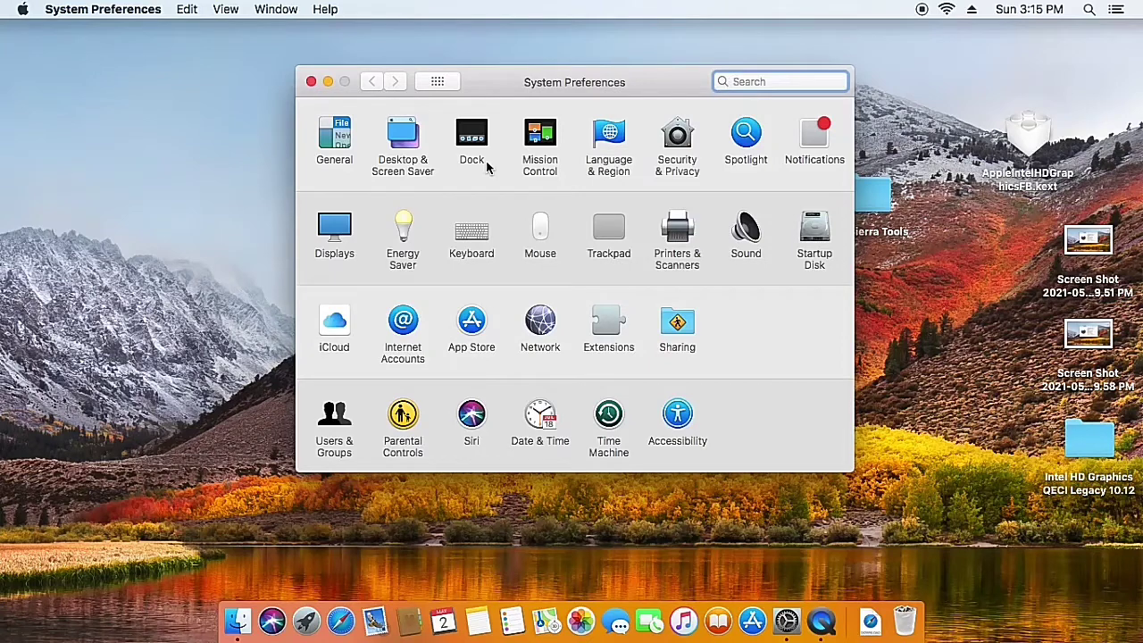
Step: In General, turn Use dark menu bar and Dock on, then back off
{"action": "left_click", "coordinate": [333, 143]}
{"action": "left_click", "coordinate": [511, 146]}
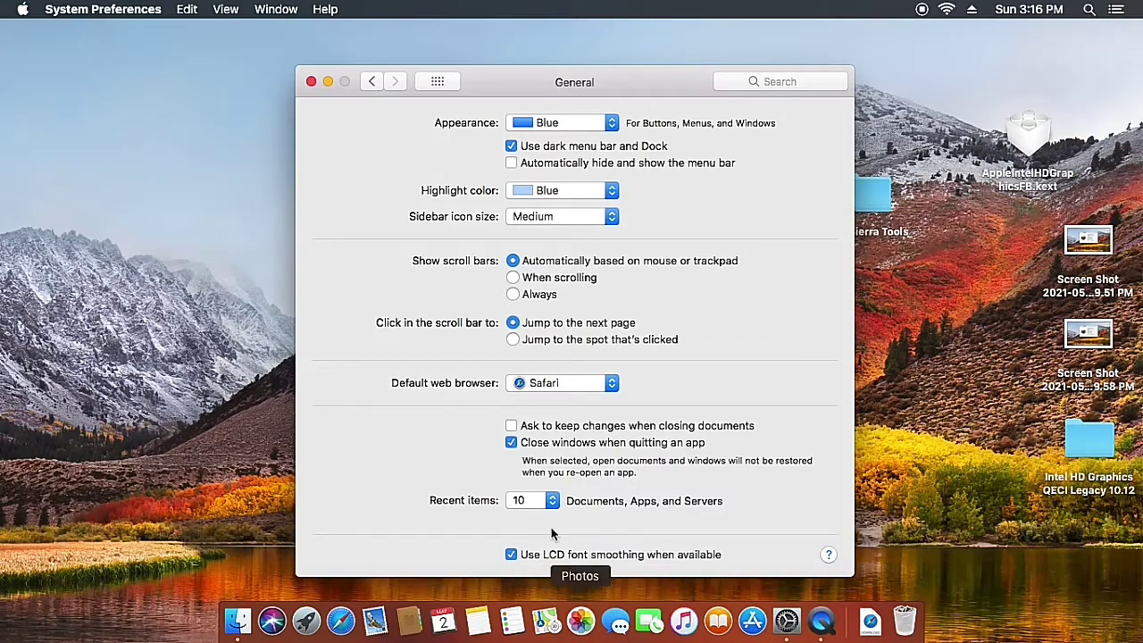
{"action": "left_click", "coordinate": [511, 147]}
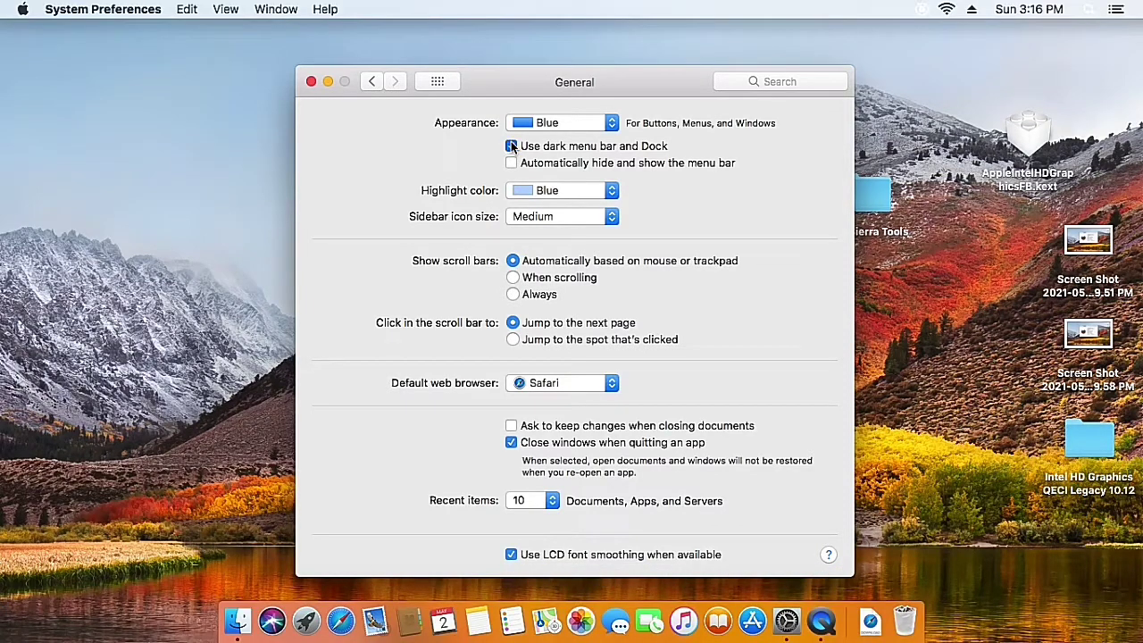